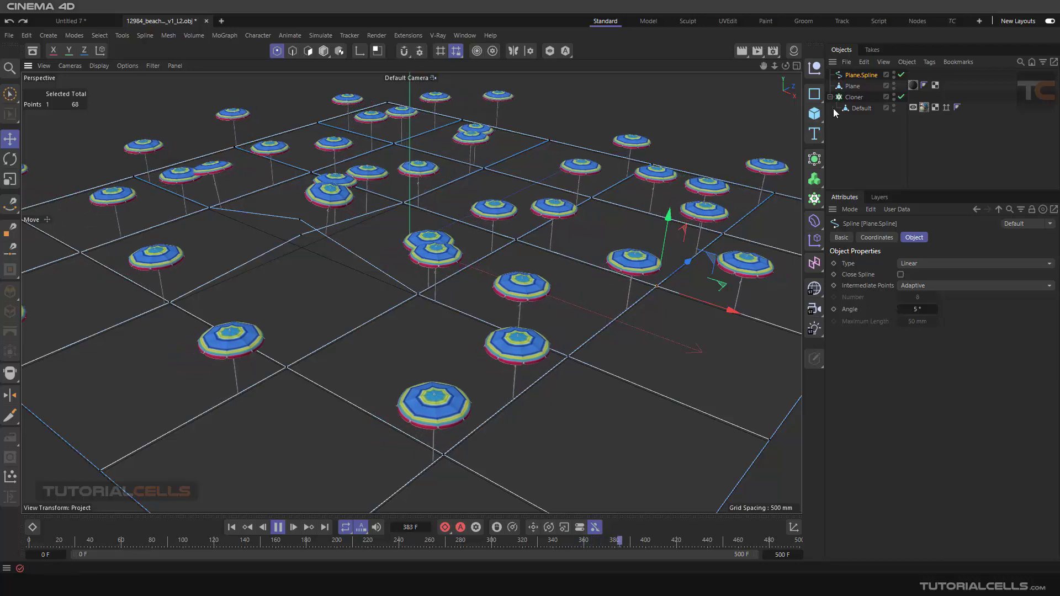
click(847, 99)
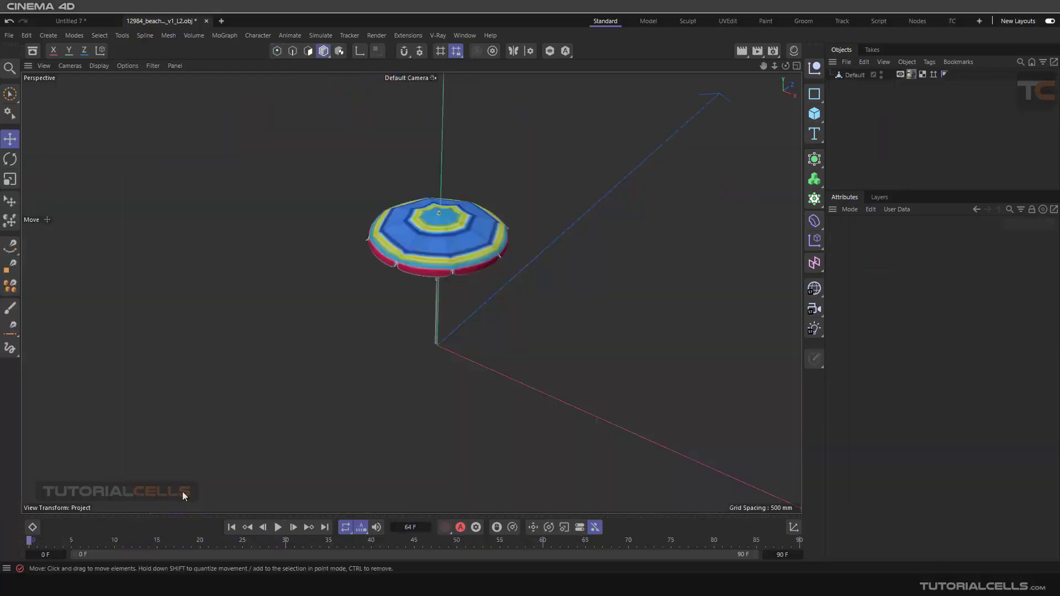
Add a Plane primitive to the scene beneath the beach umbrella
scroll(417, 356, down, 3)
scroll(428, 356, down, 2)
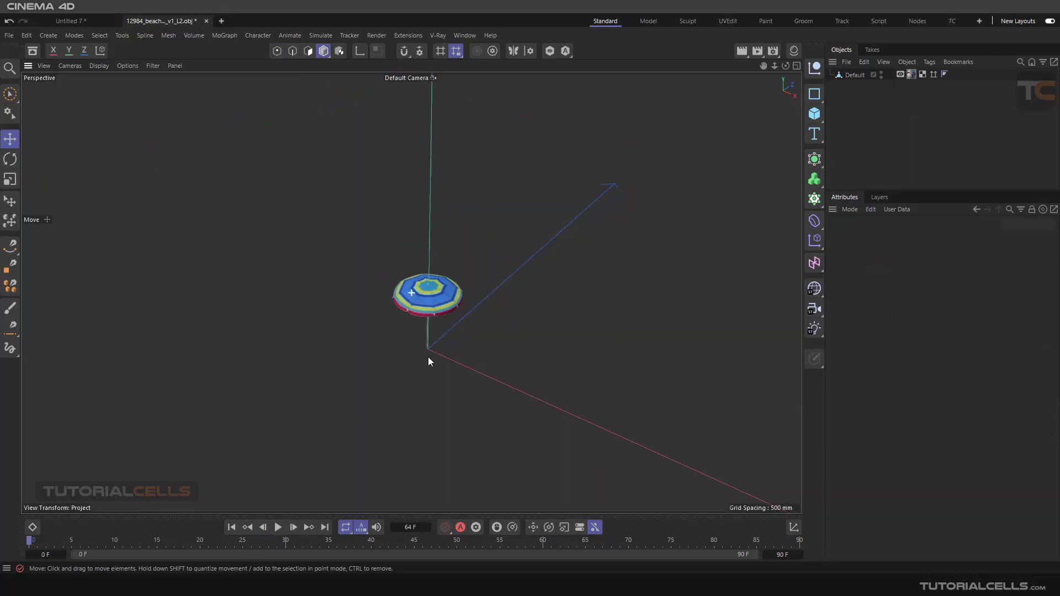
alt+drag(450, 346, 452, 331)
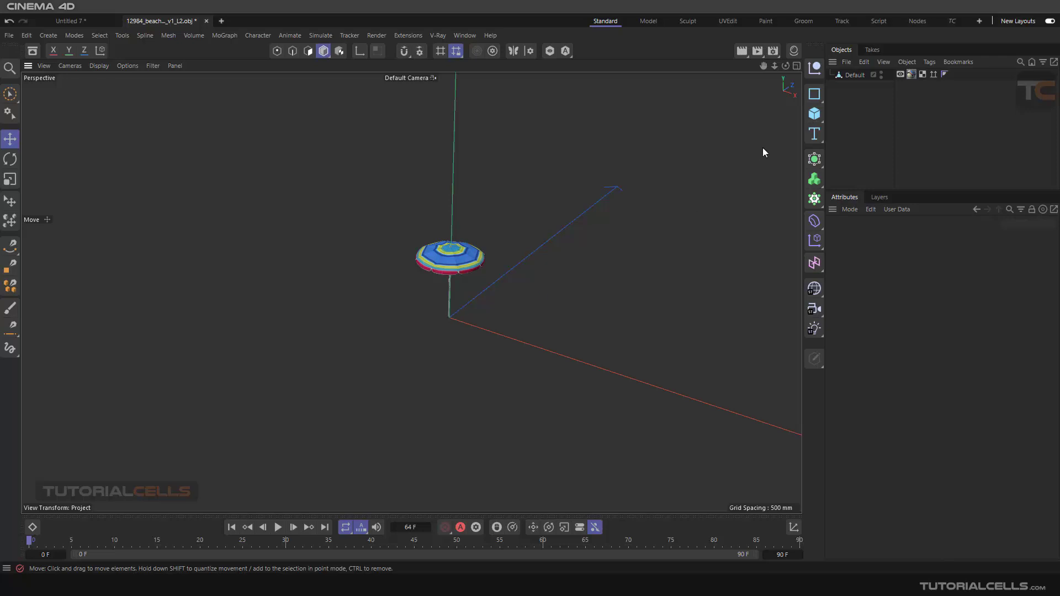
click(814, 114)
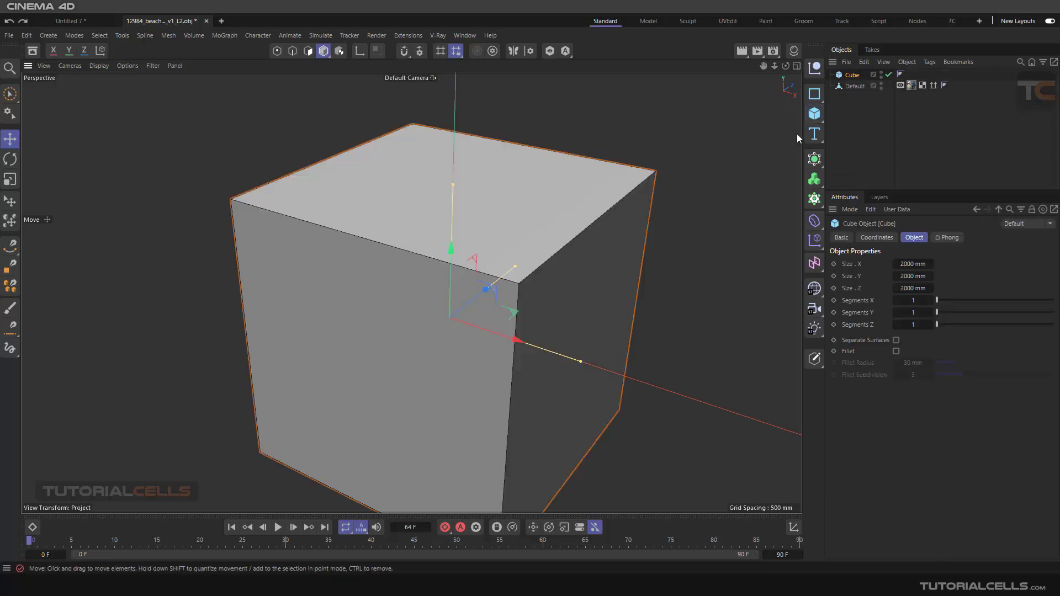
key(ctrl+z)
click(815, 114)
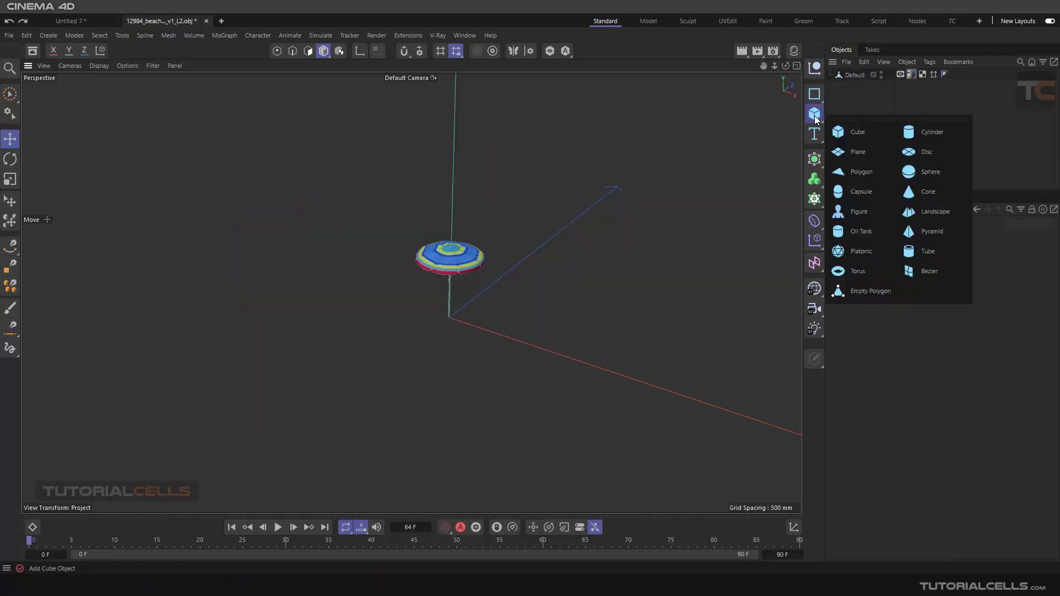
click(849, 159)
scroll(529, 266, down, 5)
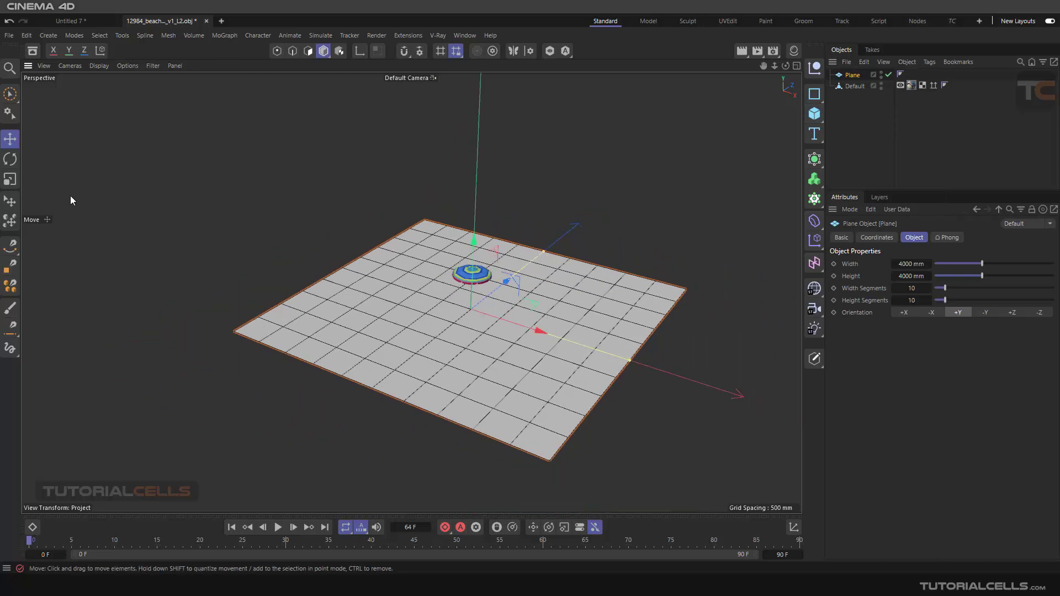
Scale the plane up uniformly to about 8037 mm in width and height
click(9, 179)
drag(110, 225, 513, 162)
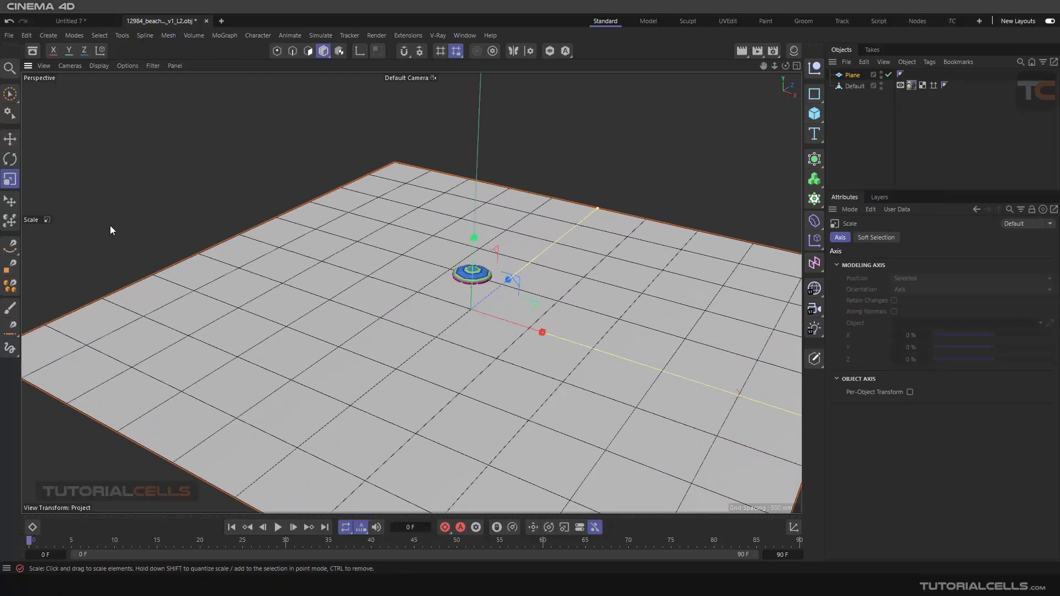
drag(464, 311, 444, 282)
Apply the dark material Mat to the plane and close the Material Manager
click(793, 51)
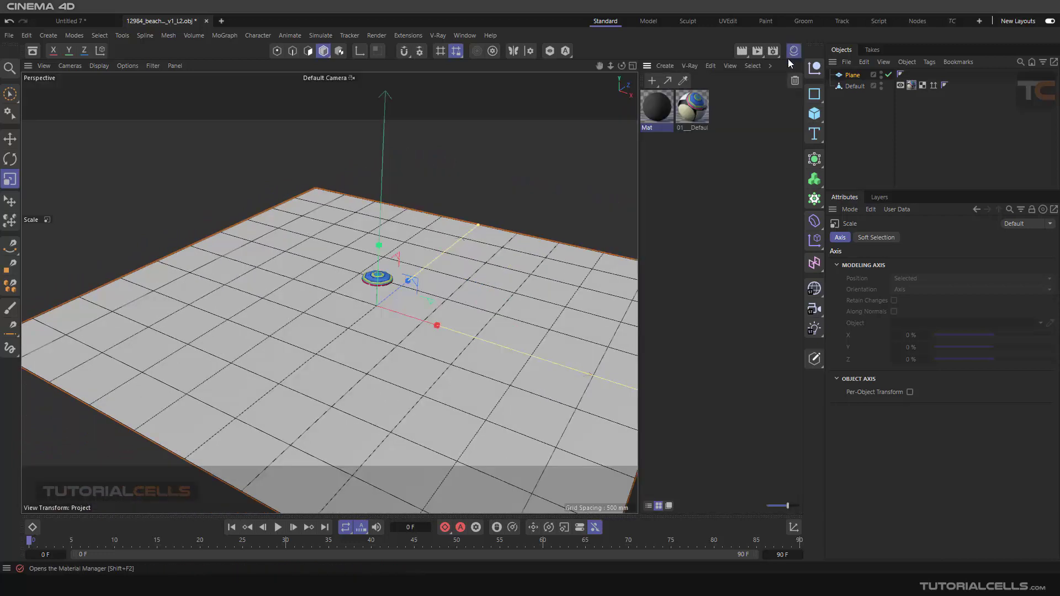
drag(661, 103, 854, 76)
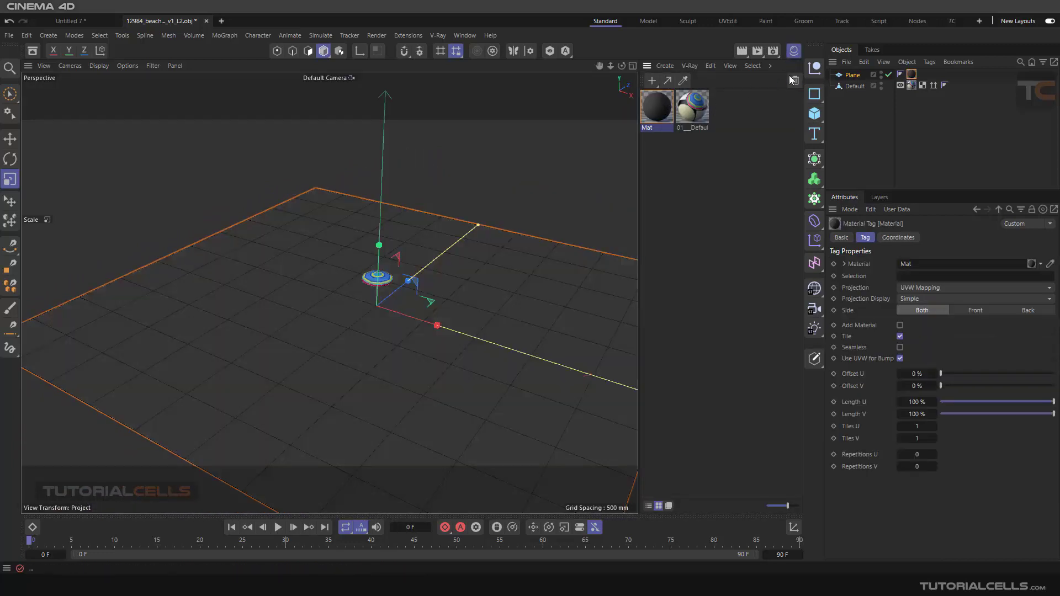
click(793, 52)
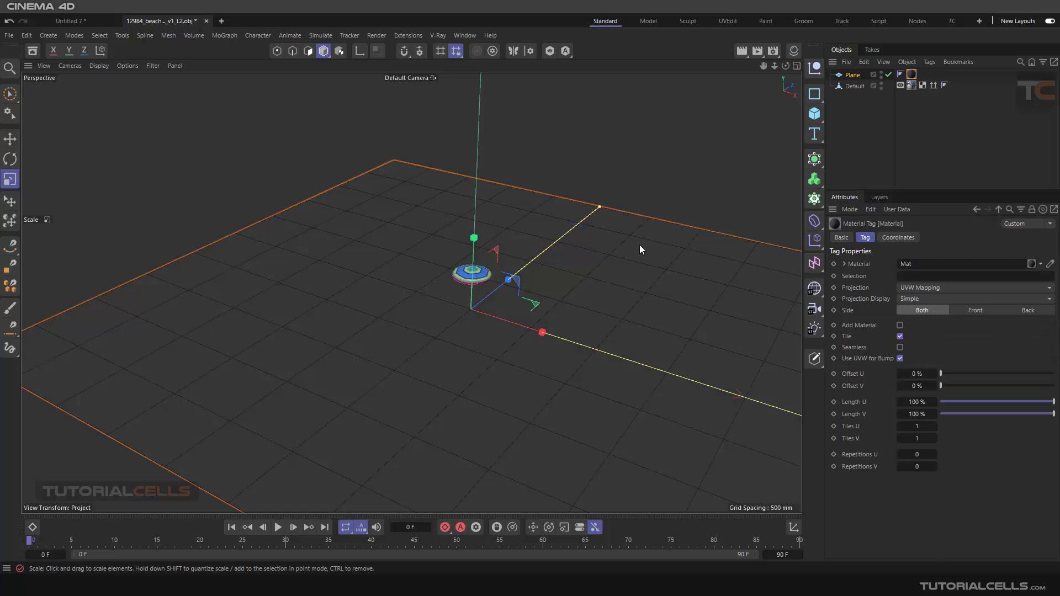
Set the plane's width segments and height segments to 5 each
click(852, 75)
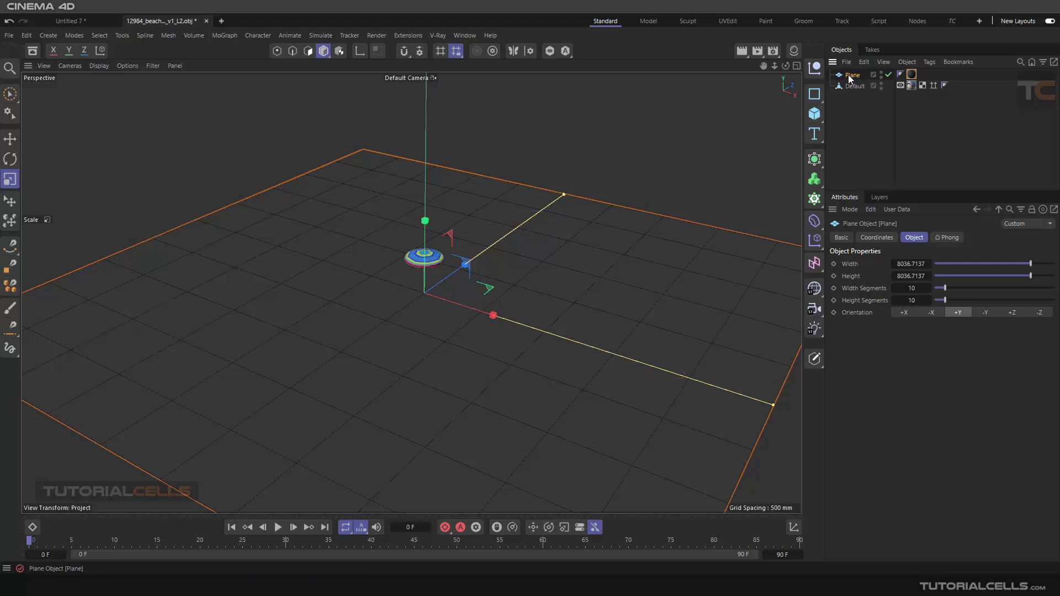
double_click(914, 300)
click(642, 158)
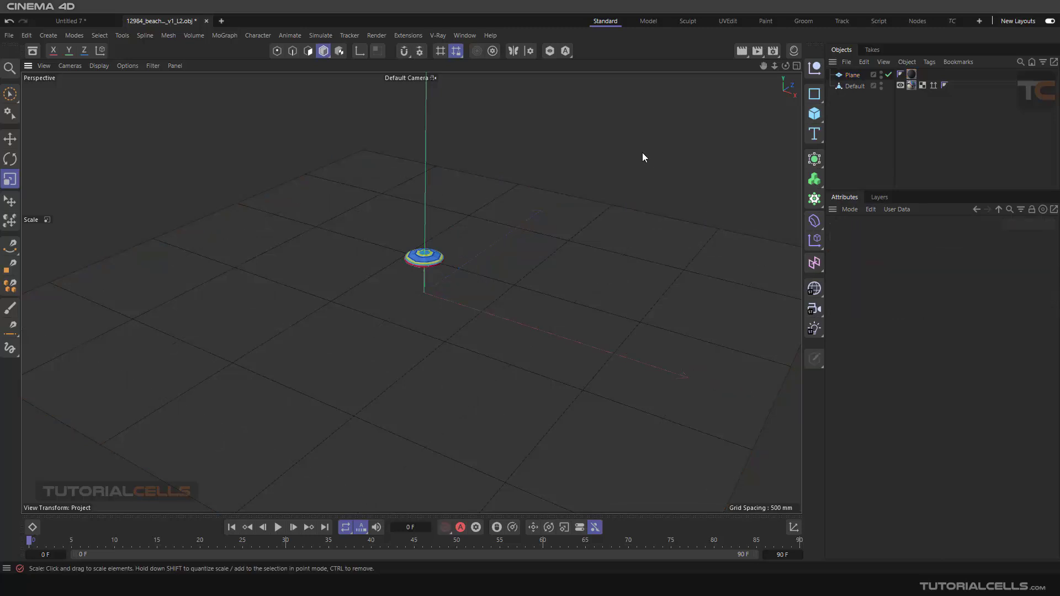
Convert the plane primitive into an editable polygon object
click(844, 76)
click(813, 359)
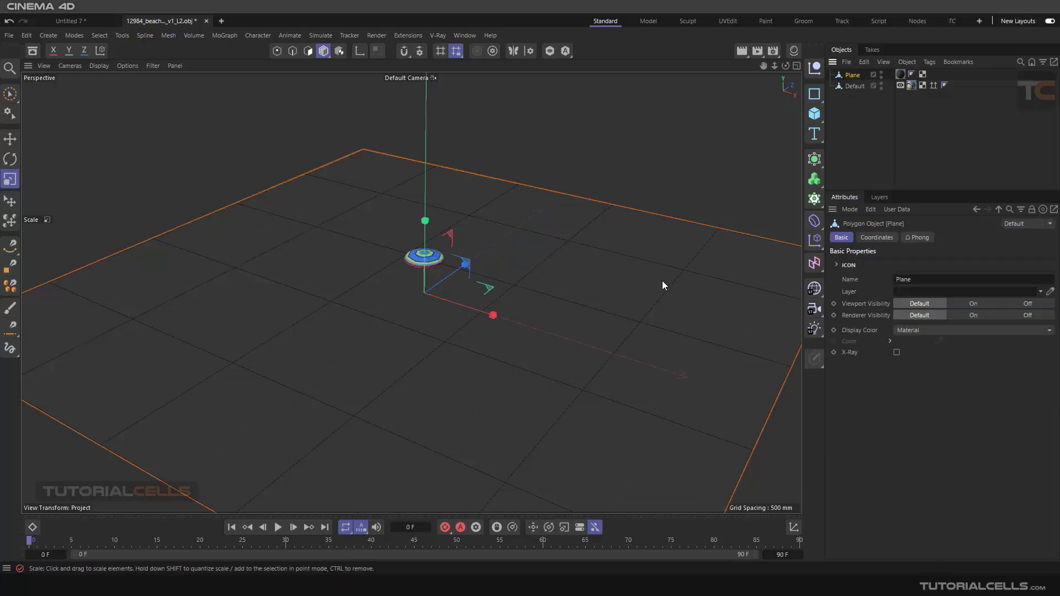
scroll(601, 308, down, 3)
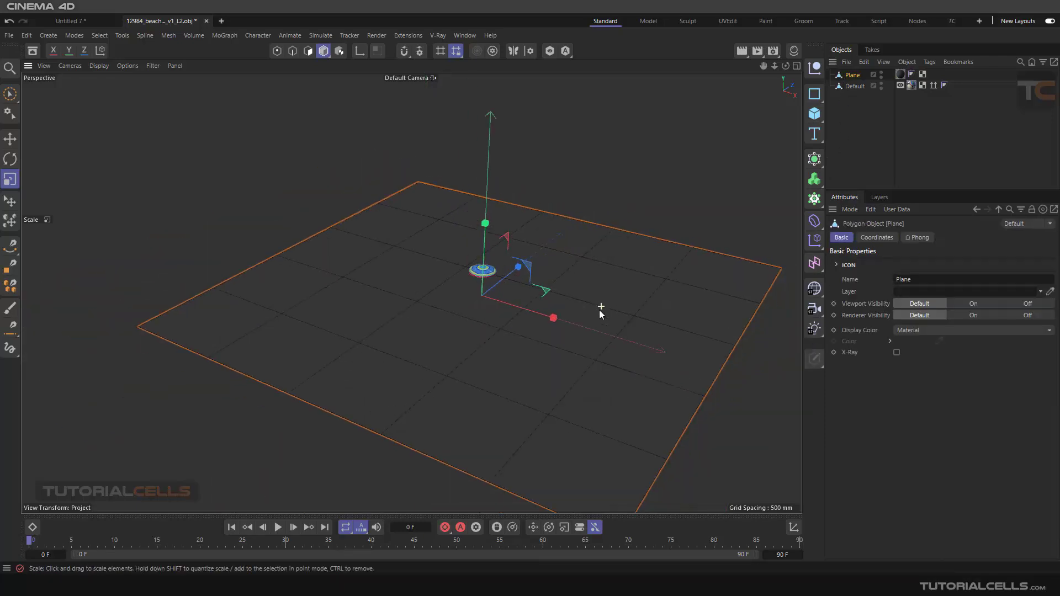
Select all edges of the plane and convert them to a spline with Edge to Spline
click(293, 51)
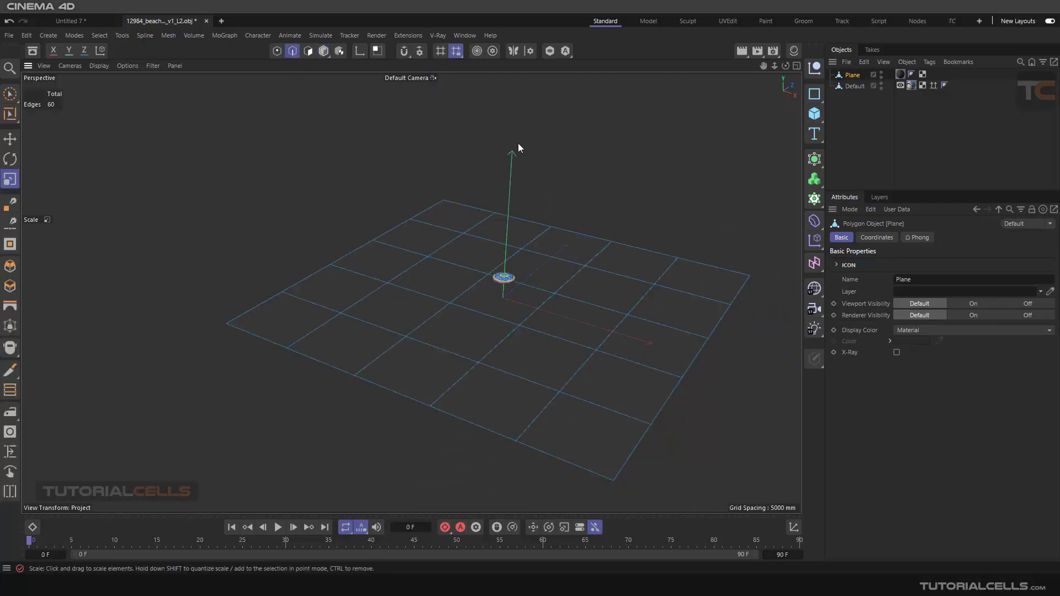
key(ctrl+a)
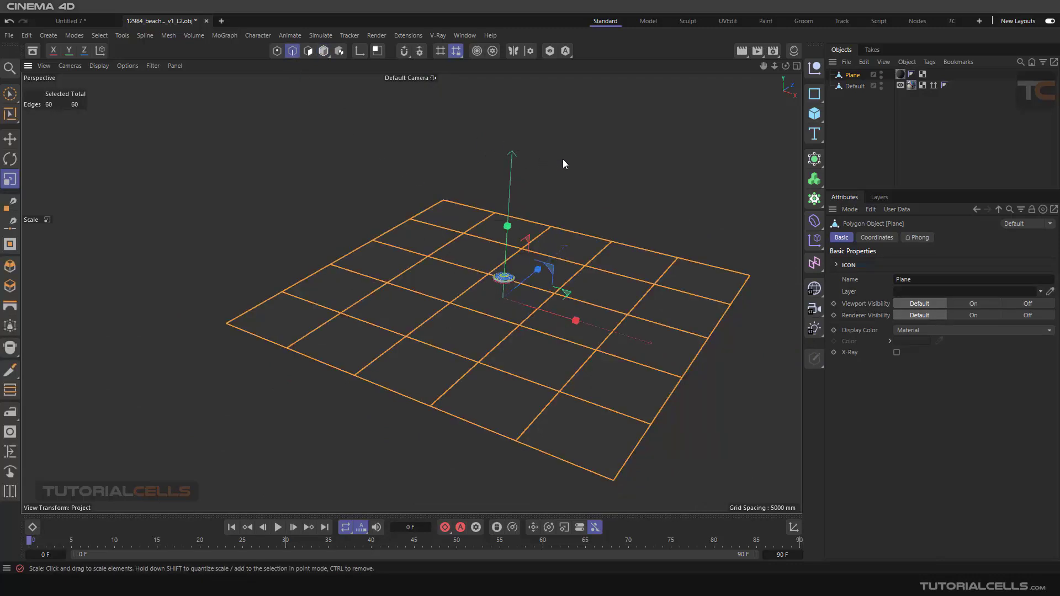
key(ctrl+shift+a)
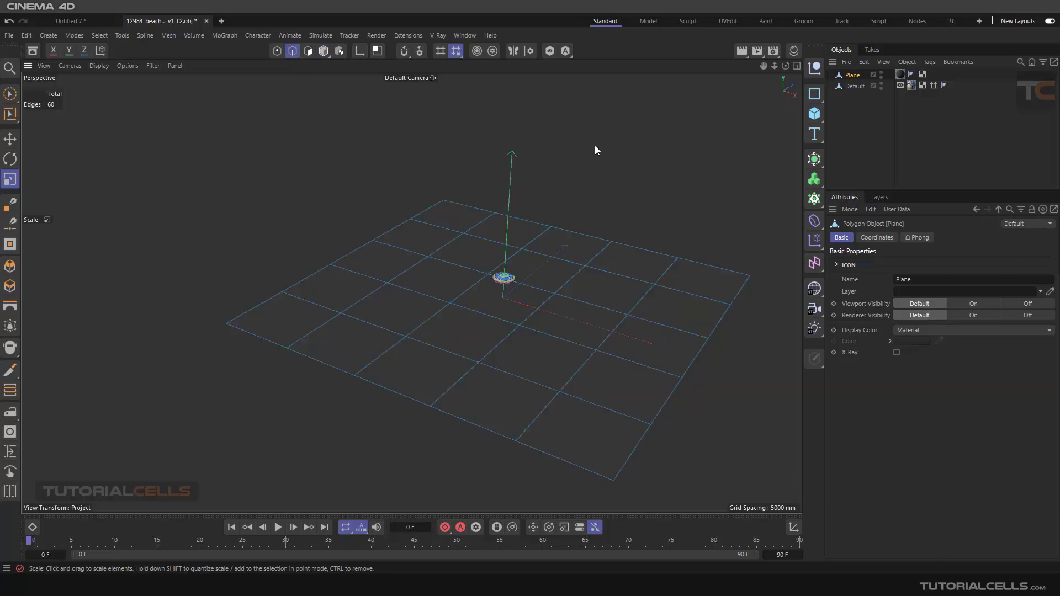
key(ctrl+a)
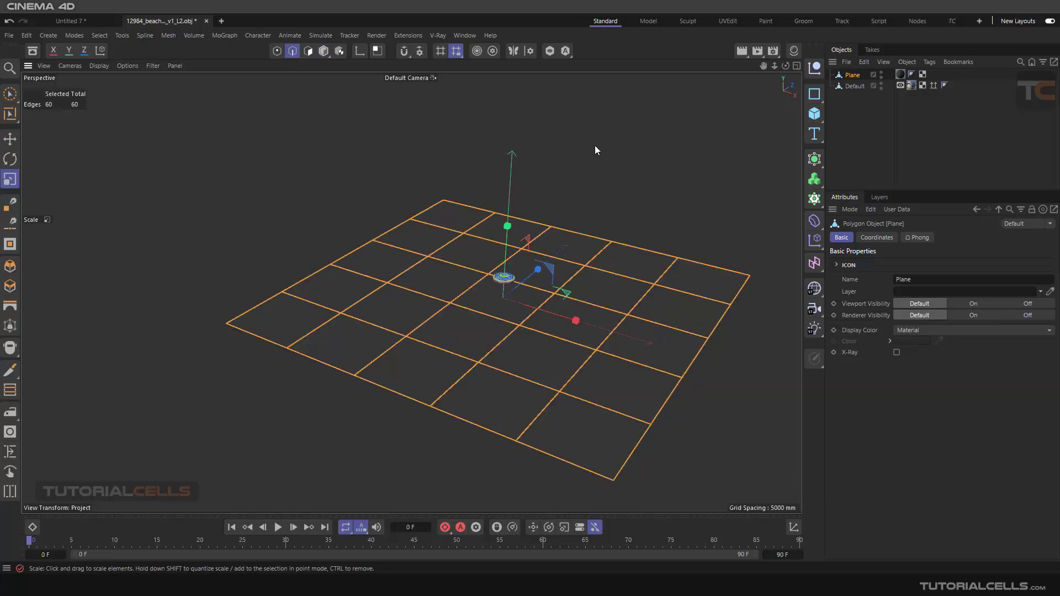
right_click(594, 144)
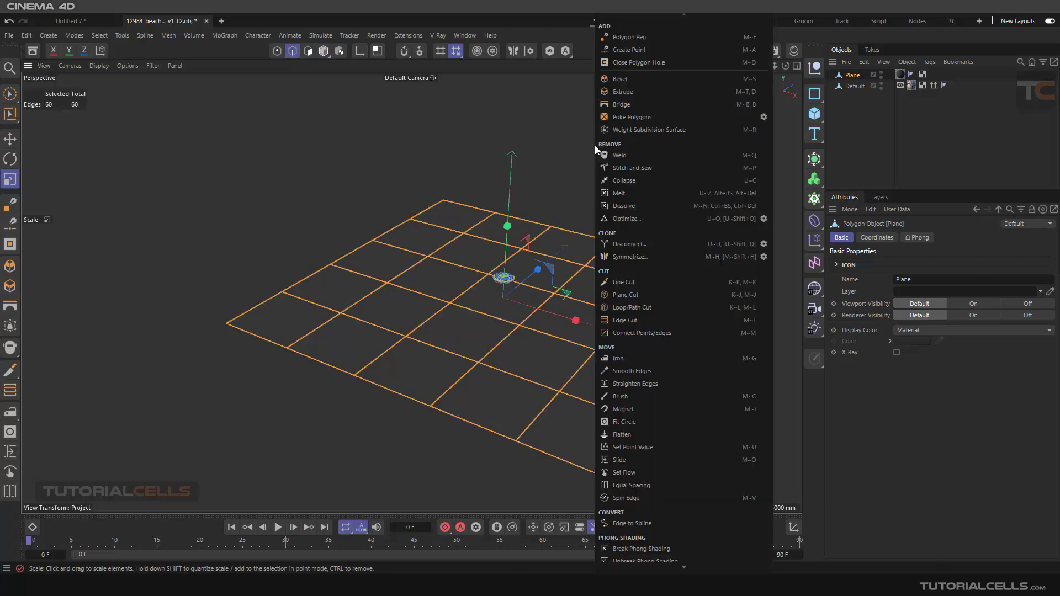
click(648, 529)
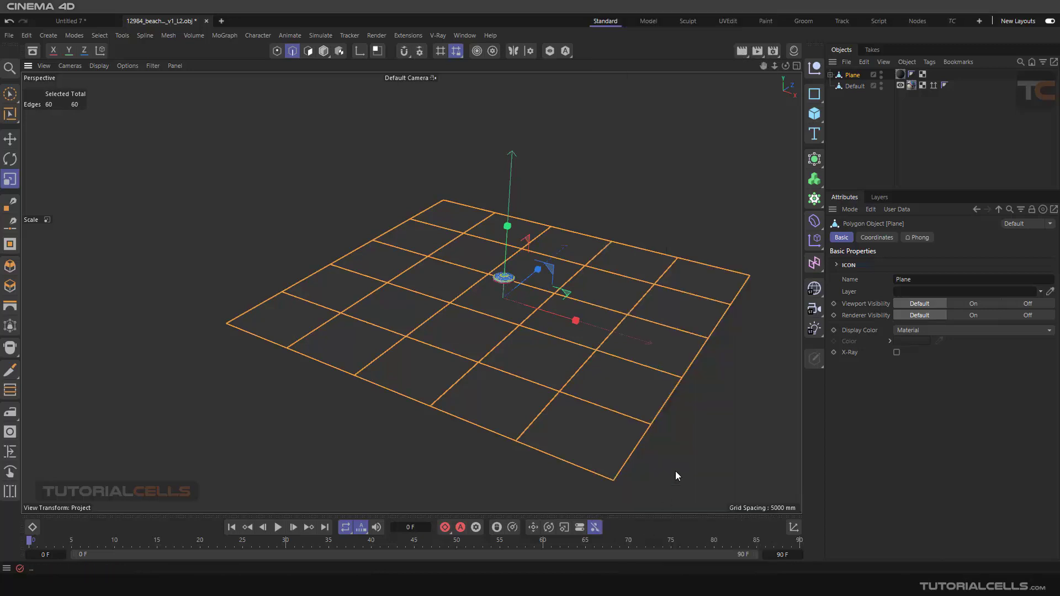
Take Plane.Spline out of the Plane hierarchy and place it first in the object list
click(830, 75)
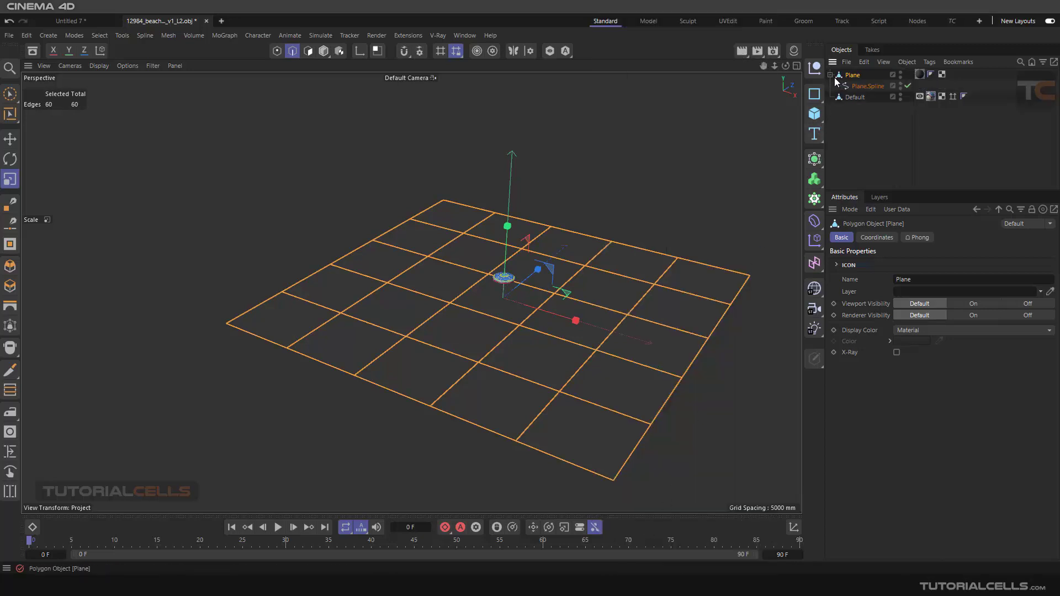
click(855, 87)
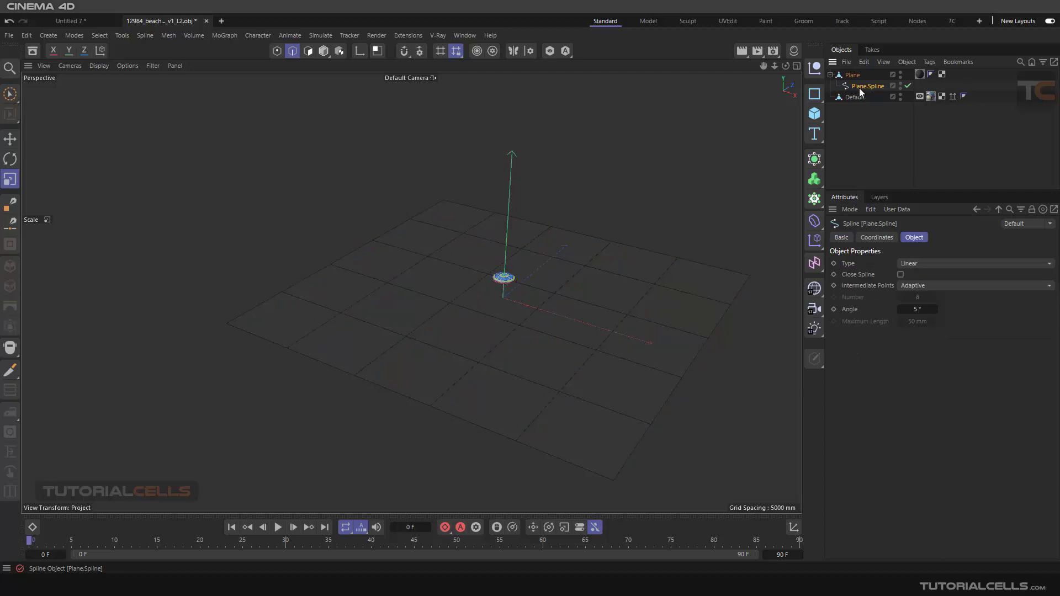
drag(859, 91, 851, 75)
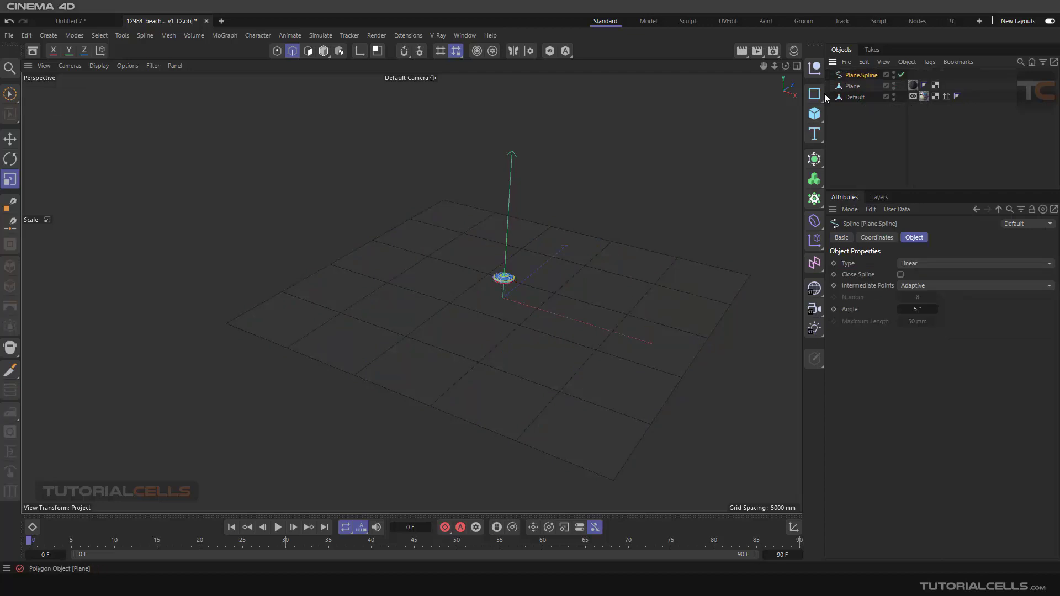
In Model mode, raise Plane.Spline slightly above the plane along the Y axis
scroll(507, 292, up, 2)
alt+middle_drag(515, 288, 482, 270)
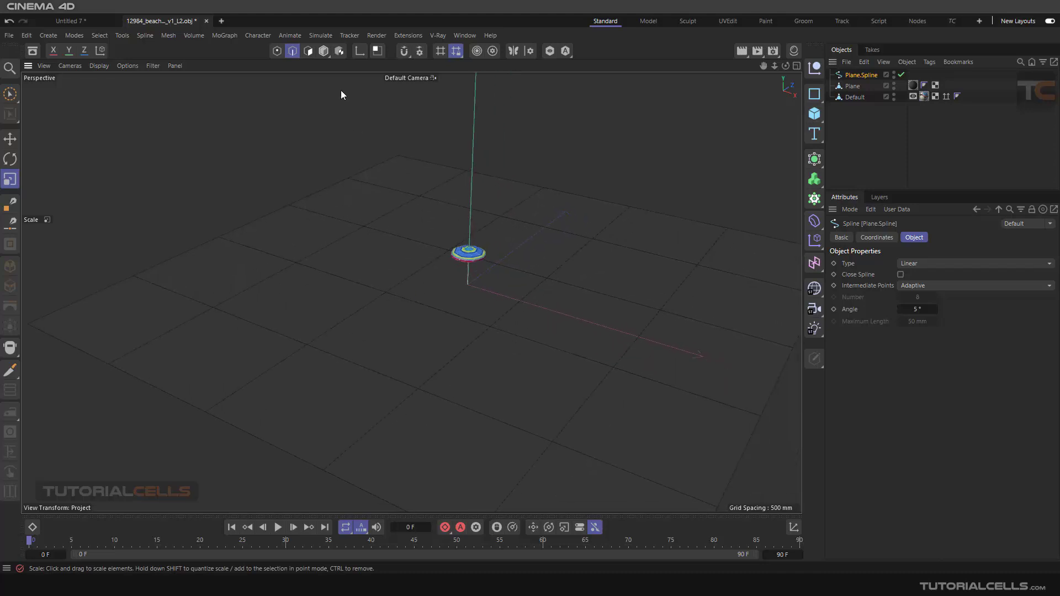
click(323, 50)
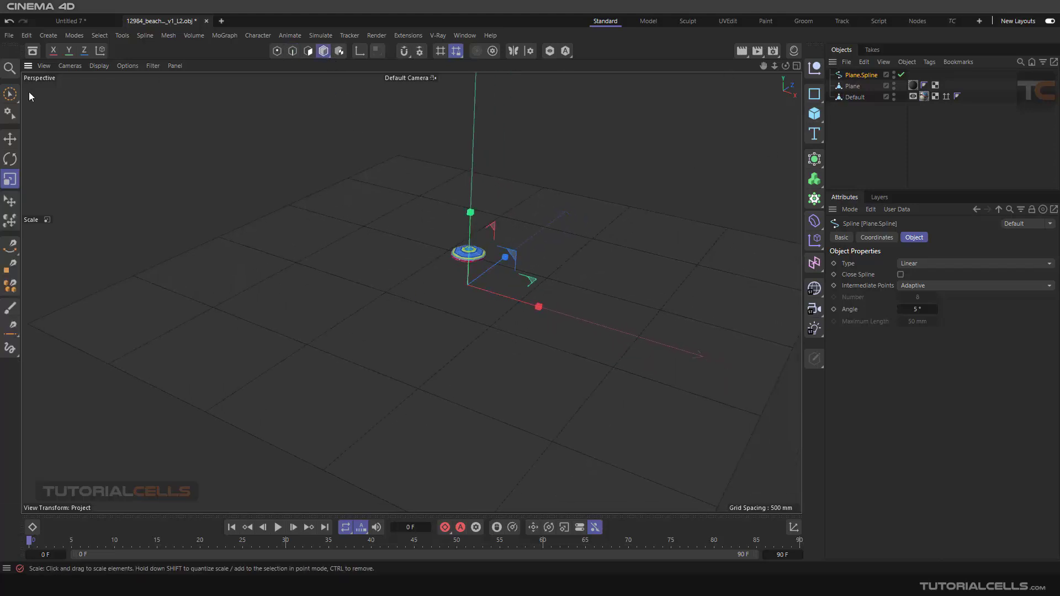
key(e)
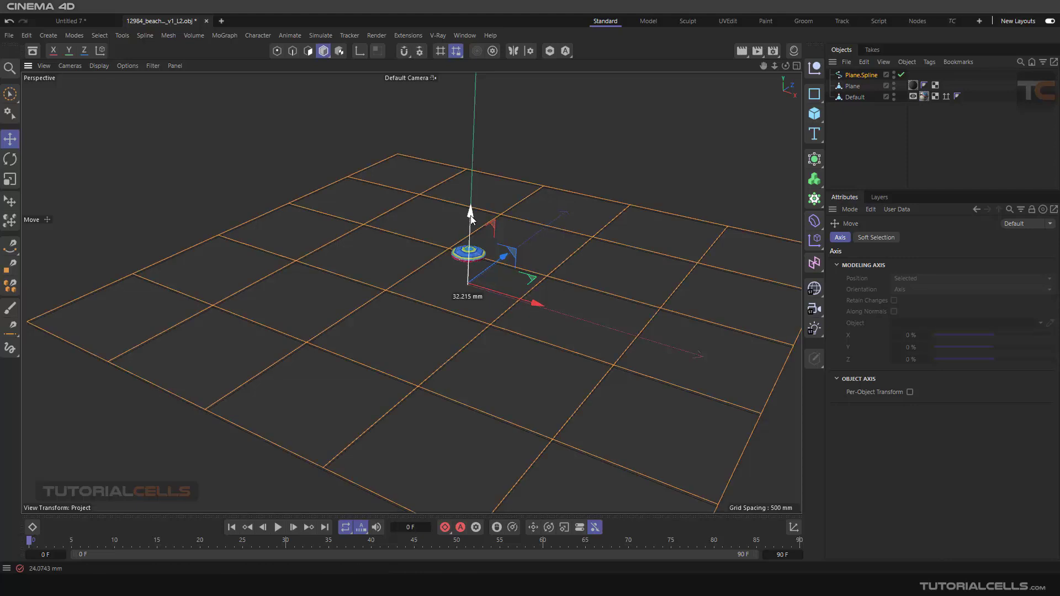
mouse_move(507, 356)
alt+mouse_down()
mouse_move(501, 308)
mouse_move(503, 346)
alt+mouse_up()
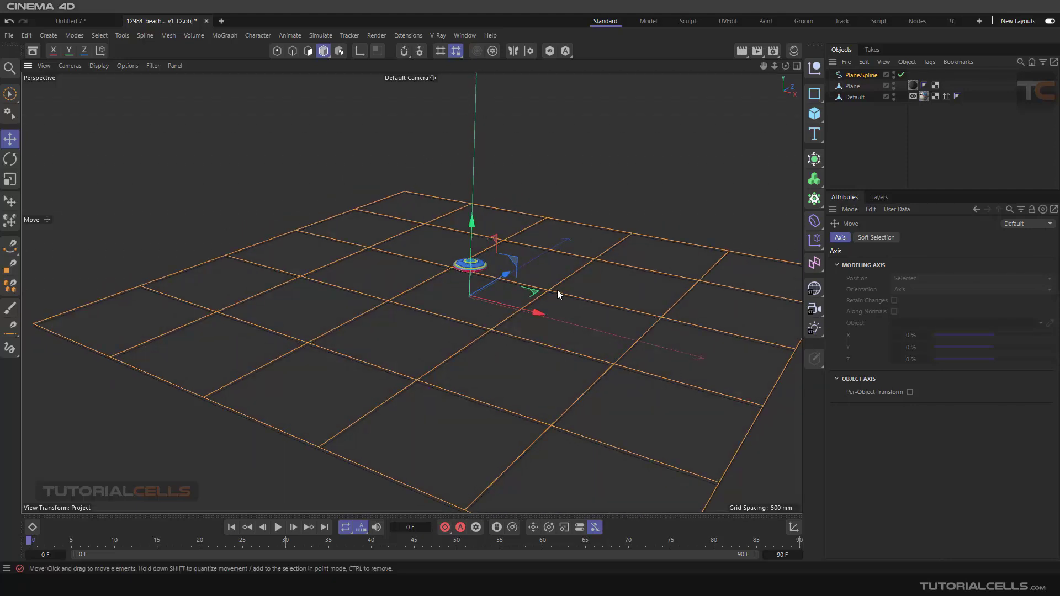
Make the umbrella object Default a child of a new Cloner and set the Cloner's mode to Object
click(852, 97)
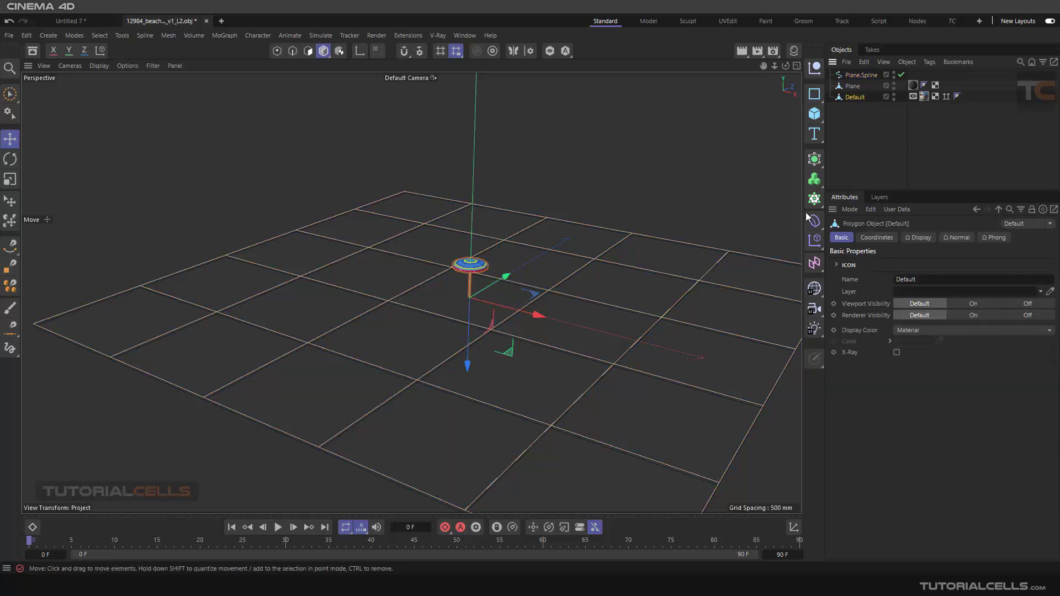
alt+click(814, 200)
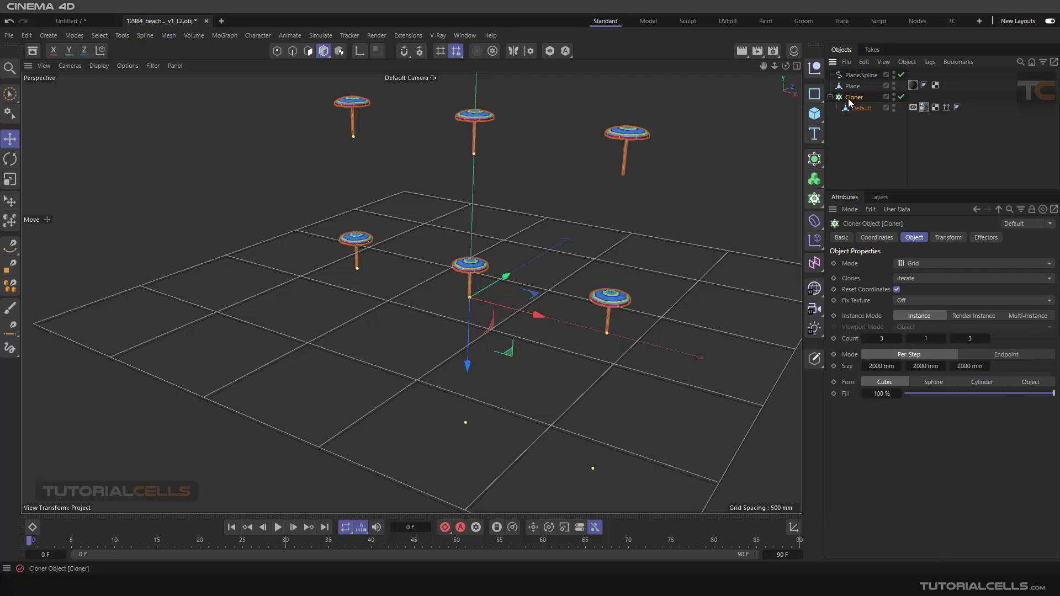
click(916, 263)
click(917, 276)
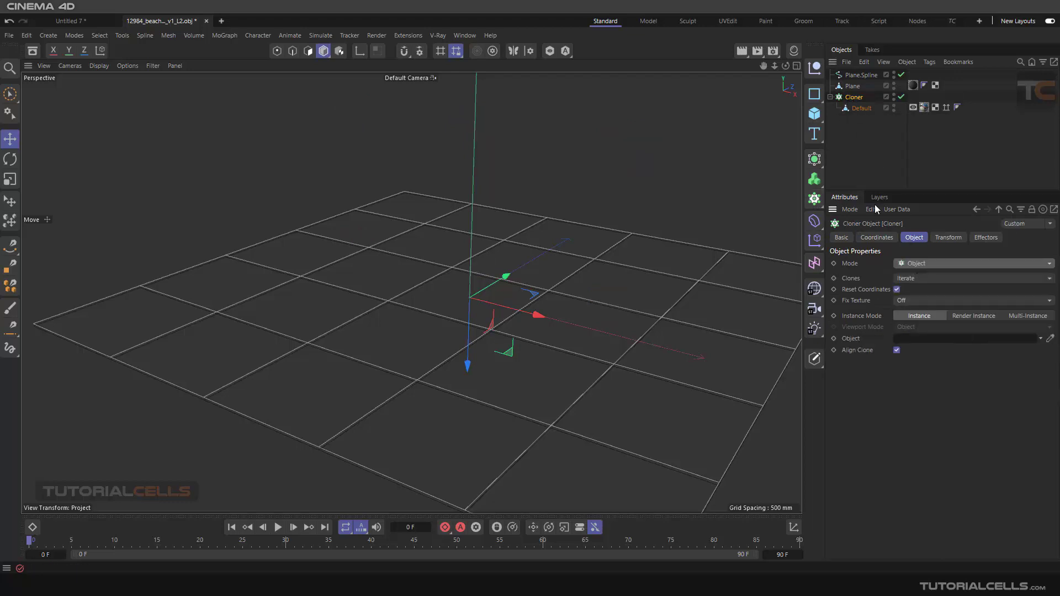
Try the Plane mesh as the Cloner's distribution object and clear that object link
drag(852, 86, 930, 341)
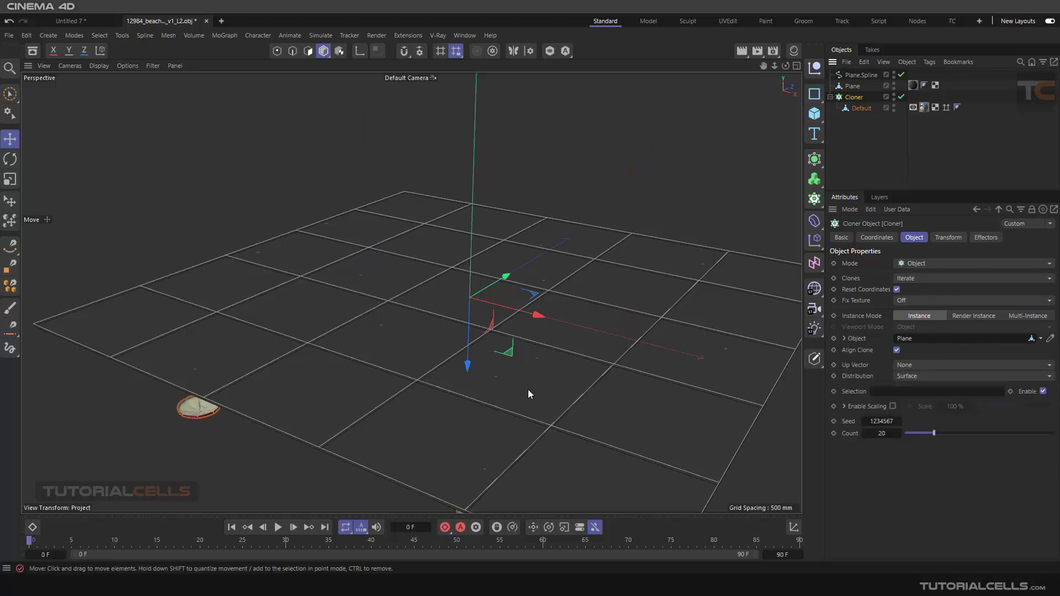
alt+drag(528, 394, 351, 372)
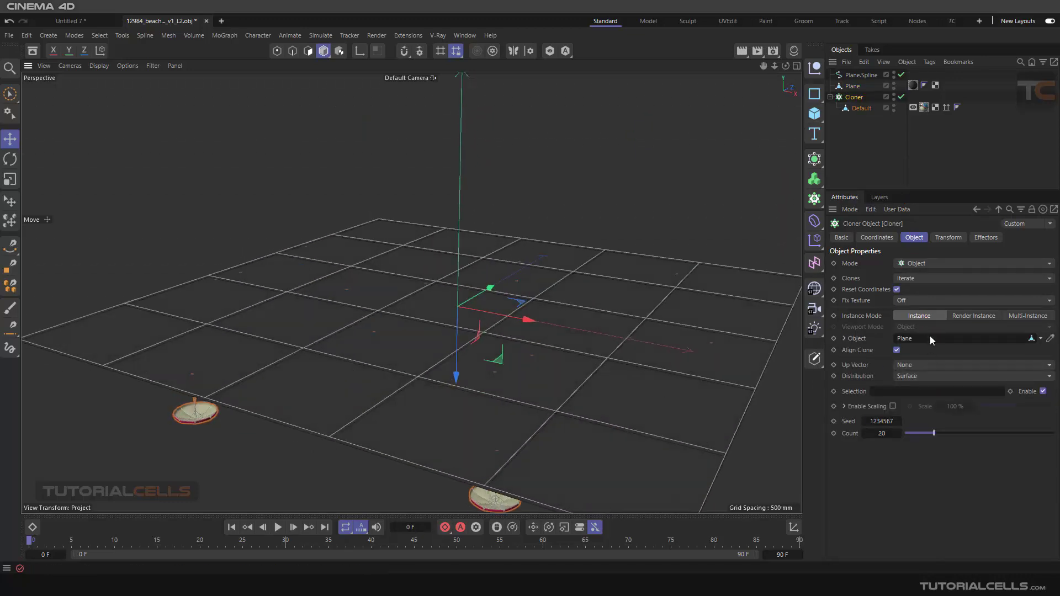
click(948, 238)
click(915, 238)
click(1040, 338)
click(1023, 350)
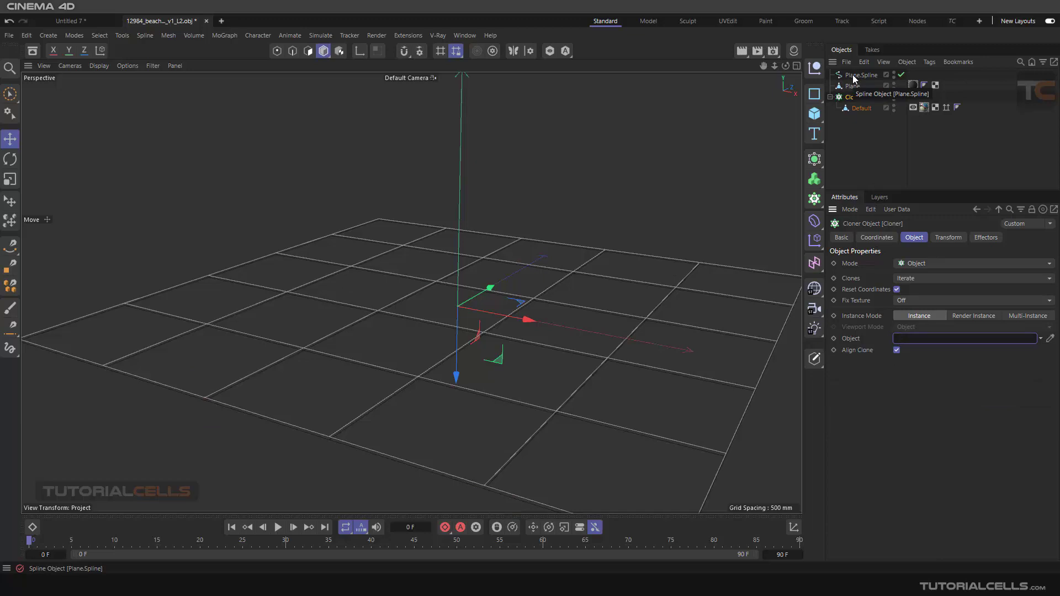
Assign Plane.Spline as the Cloner's object to distribute the umbrellas along the grid spline
drag(853, 79, 923, 340)
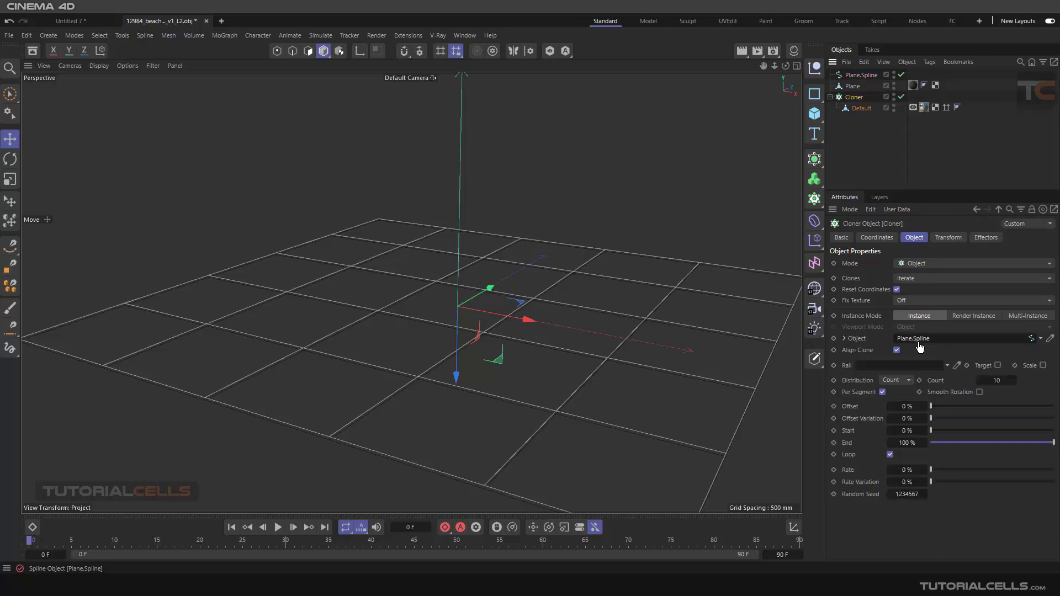
scroll(574, 367, down, 5)
scroll(574, 366, up, 5)
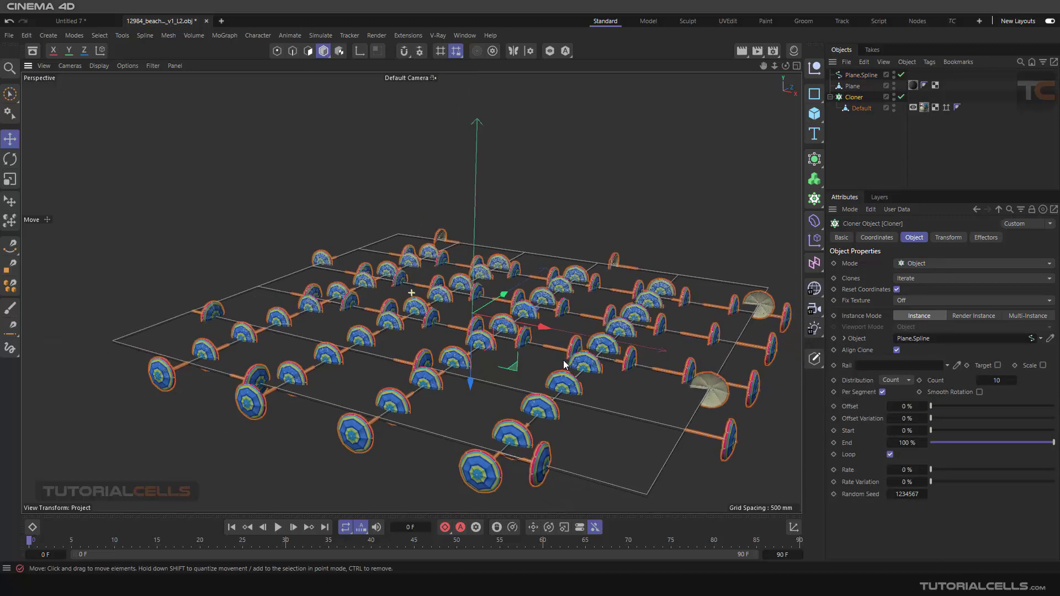
Stand the cloned umbrellas upright by setting the Cloner's Transform pitch rotation (R.P) to -90°
click(847, 469)
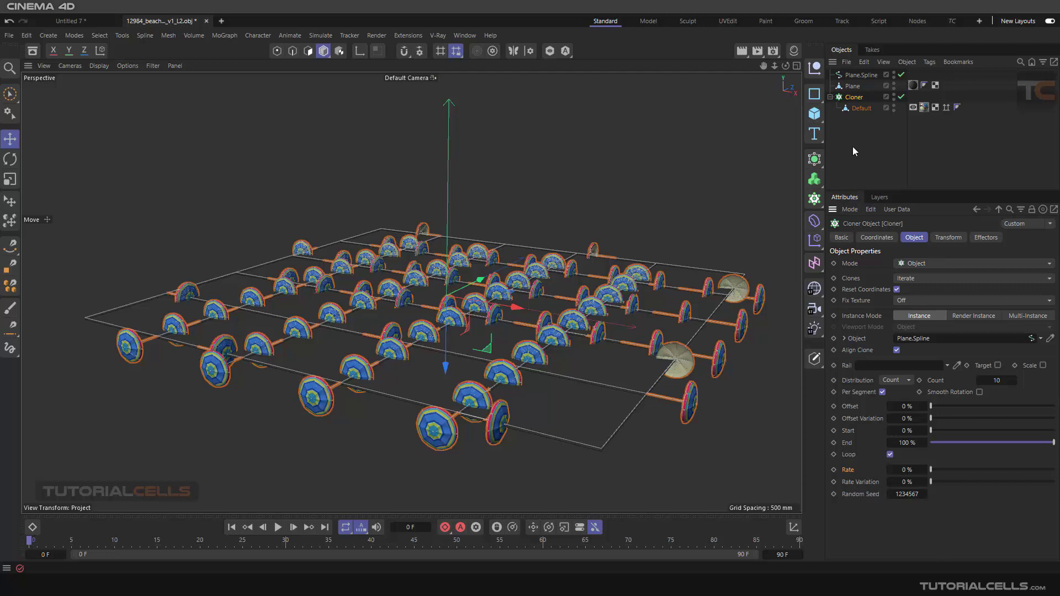
click(950, 237)
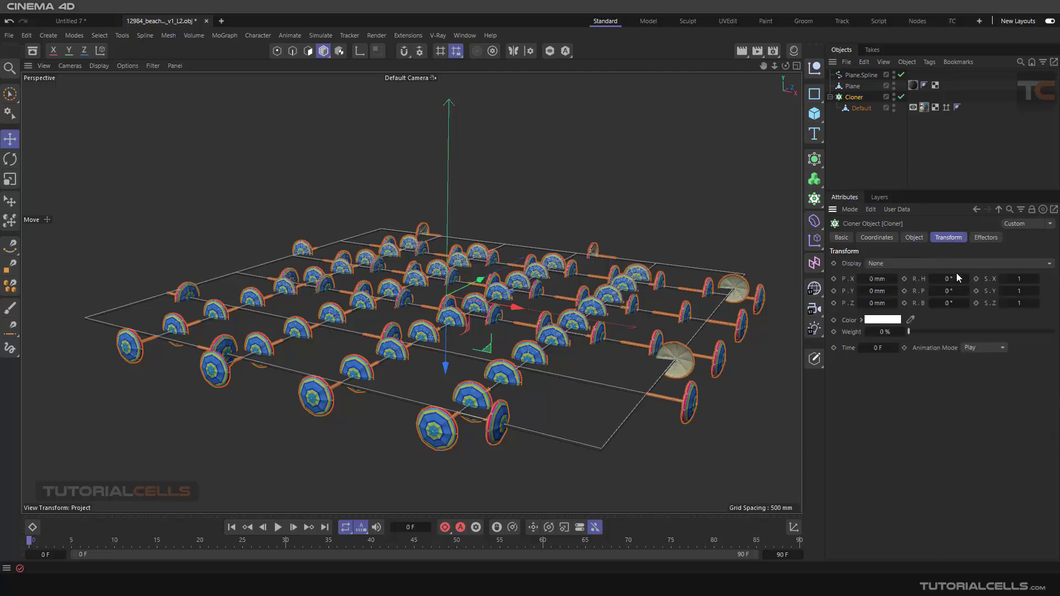
click(948, 292)
text(-90)
key(Return)
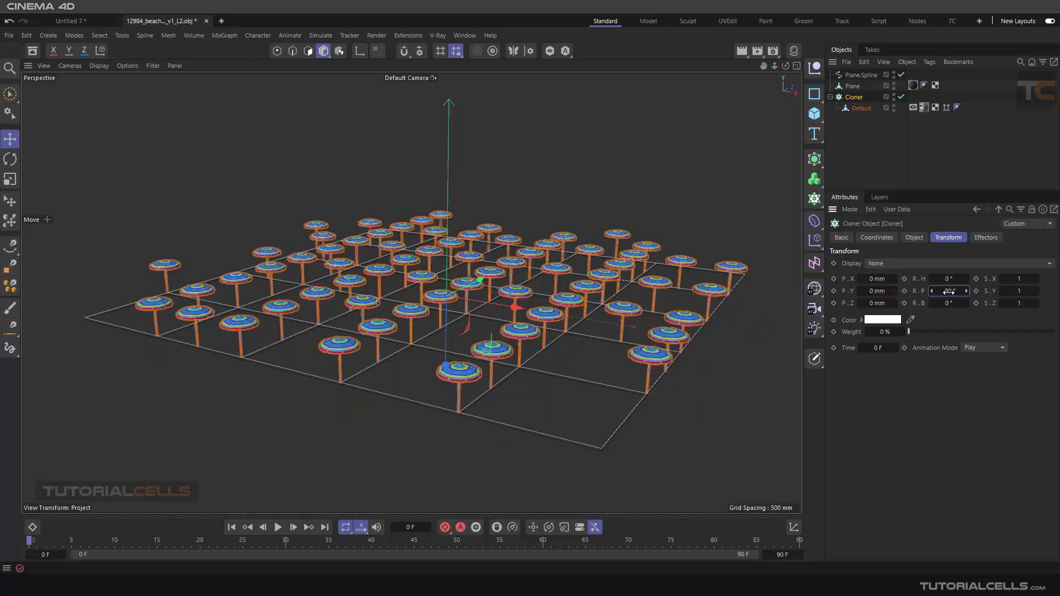
mouse_move(578, 220)
alt+mouse_down()
mouse_move(551, 304)
mouse_move(540, 291)
mouse_move(617, 303)
alt+mouse_up()
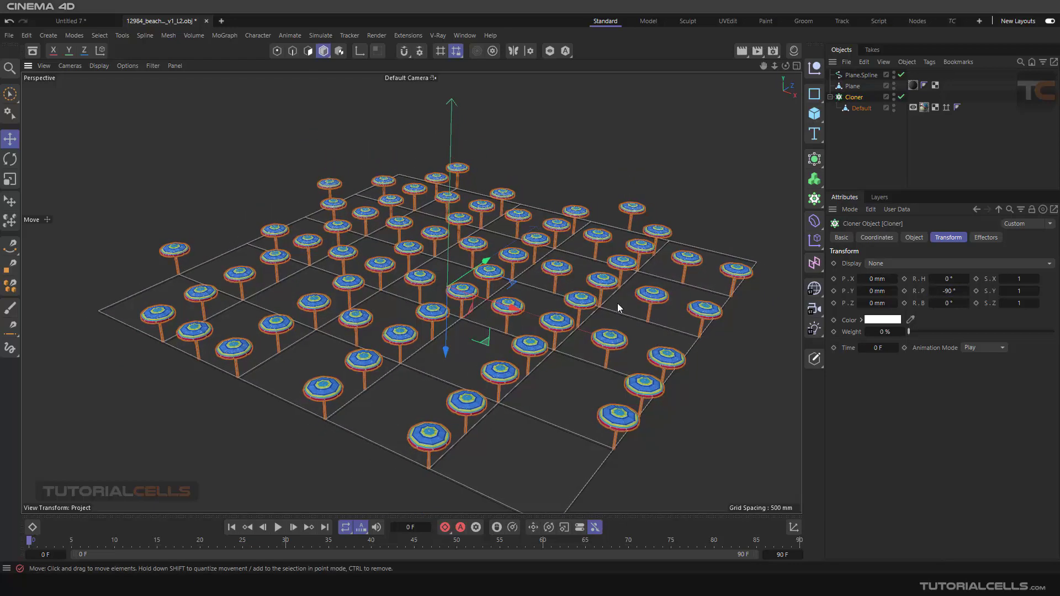
Set the Cloner's per-segment clone Count to 5 so the umbrellas are spaced more widely along the grid
click(912, 238)
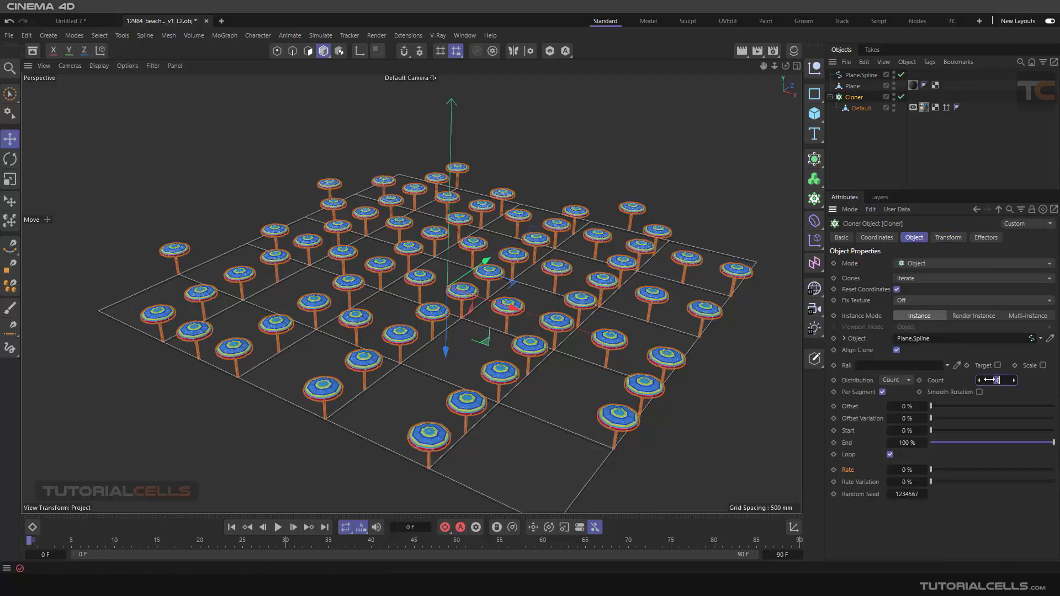
text(5)
key(Return)
mouse_move(751, 385)
alt+mouse_down()
mouse_move(588, 352)
mouse_move(583, 312)
mouse_move(569, 317)
mouse_move(585, 334)
alt+mouse_up()
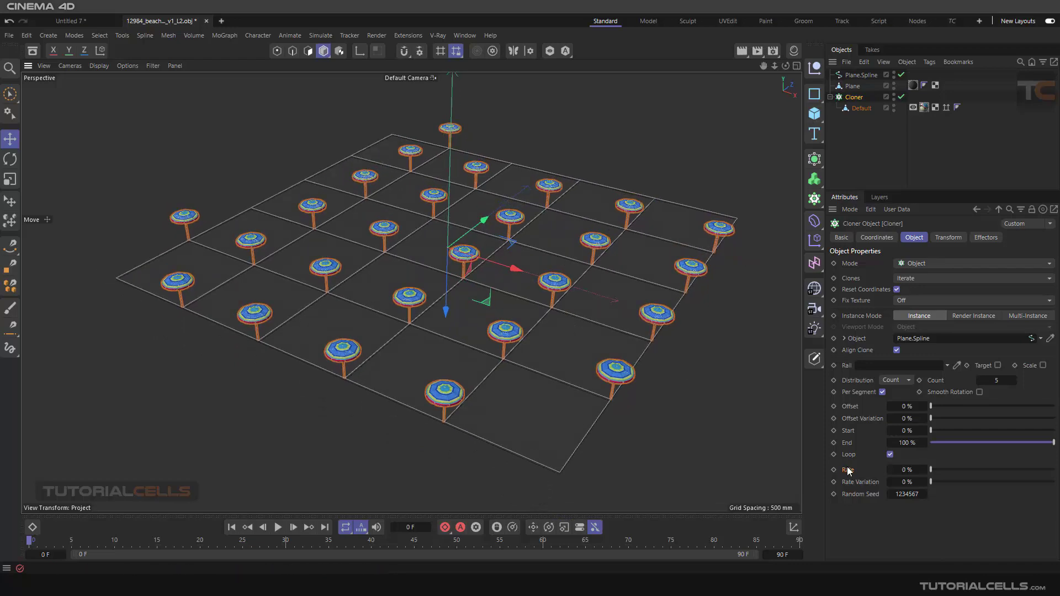
Lower Plane.Spline slightly along the Y axis toward the plane and hide the spline in the viewport
scroll(436, 420, up, 6)
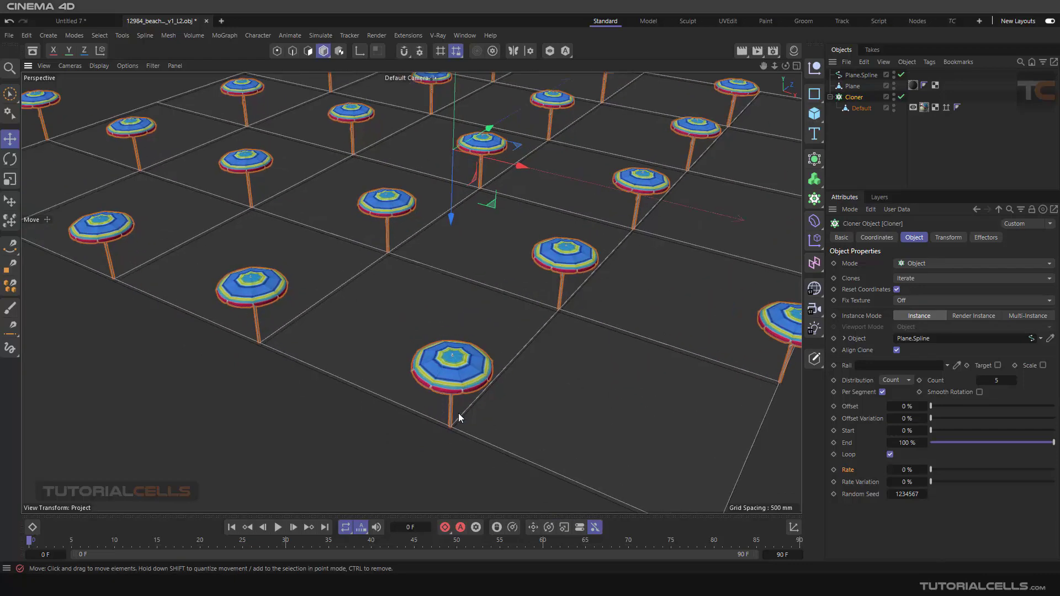
alt+drag(459, 413, 637, 310)
click(861, 76)
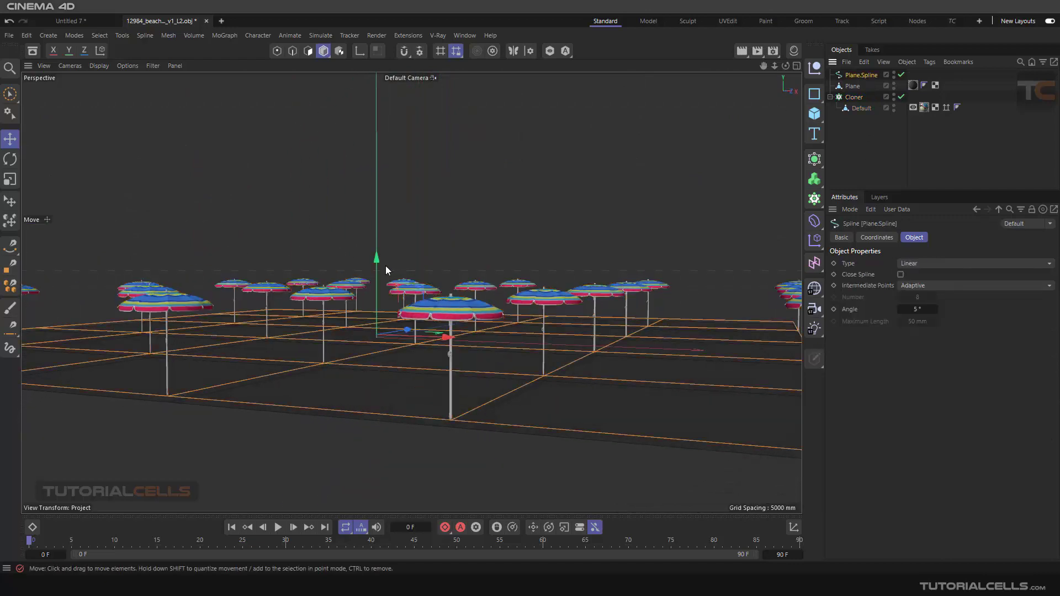
mouse_move(376, 259)
mouse_down()
mouse_move(374, 243)
mouse_move(381, 265)
mouse_up()
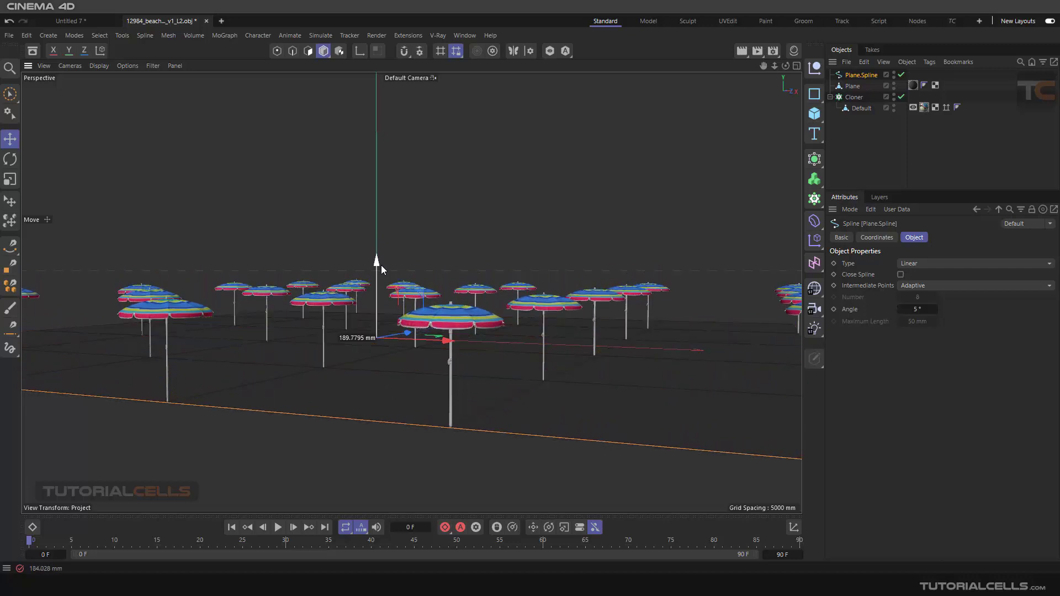
alt+drag(572, 339, 542, 436)
scroll(542, 434, down, 4)
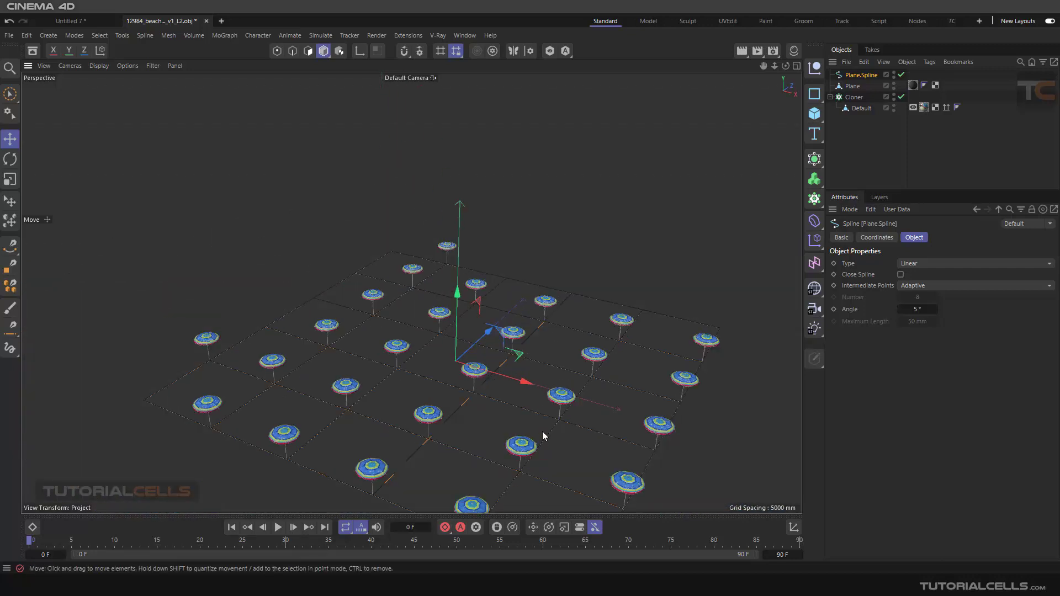
alt+drag(517, 351, 518, 373)
alt+middle_drag(518, 374, 530, 279)
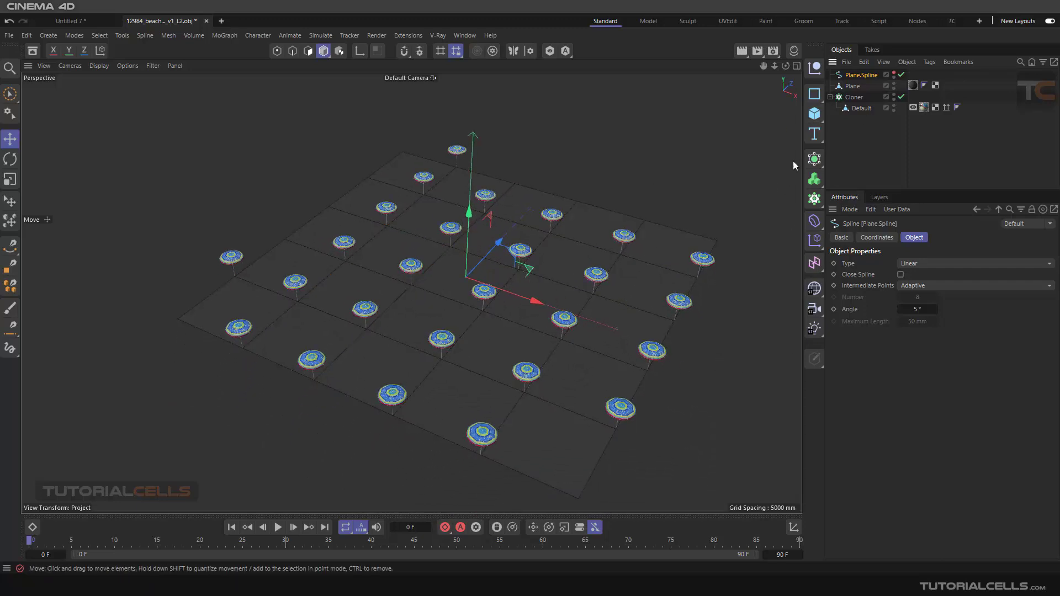
Animate the umbrellas along the spline by setting the Cloner's Rate to 3% while playing the animation
click(850, 98)
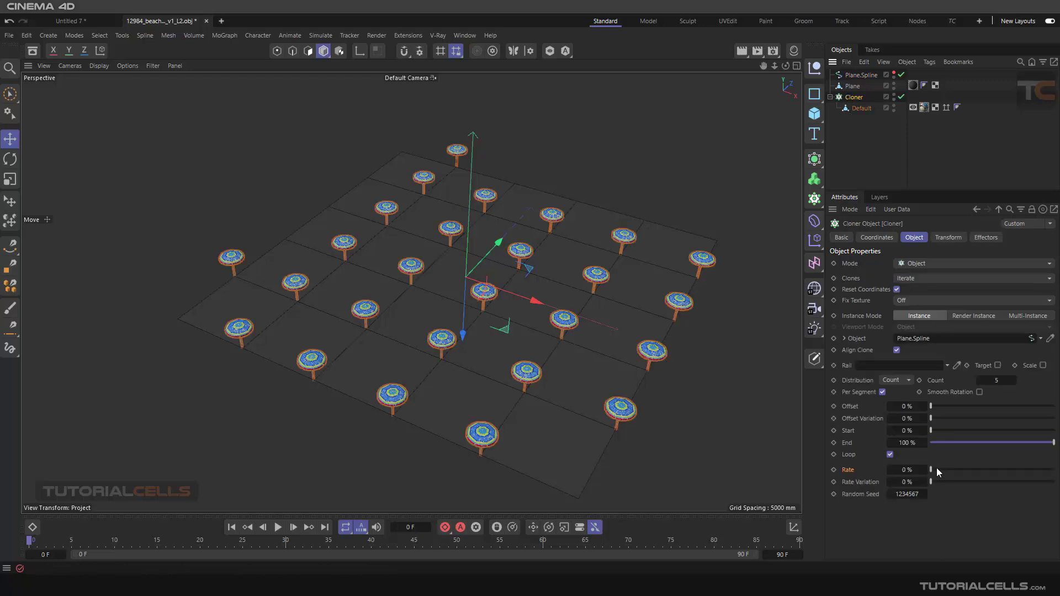
drag(931, 469, 953, 470)
click(277, 527)
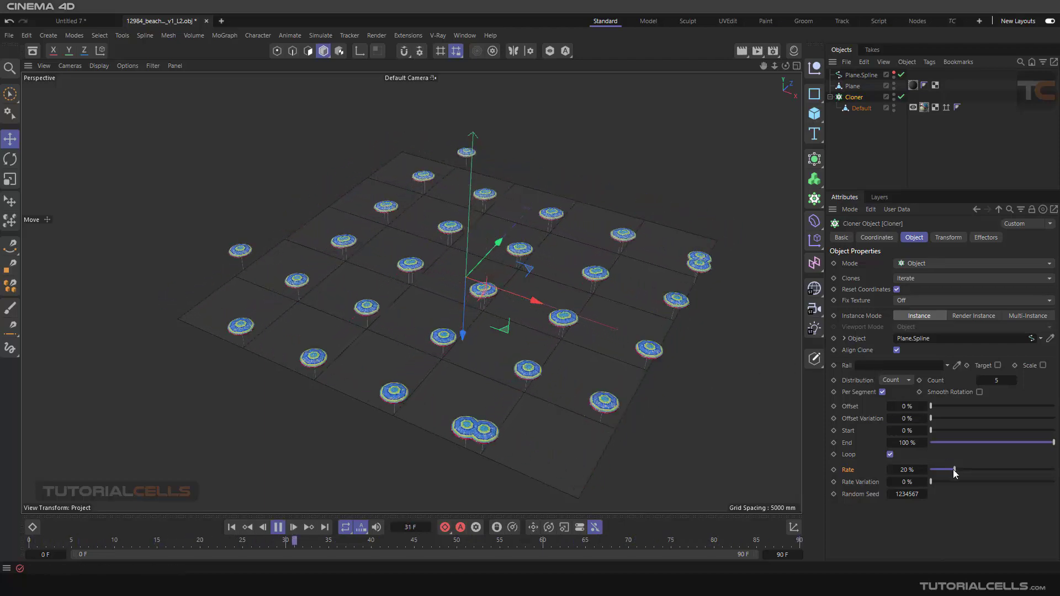
mouse_move(952, 469)
mouse_down()
mouse_move(975, 469)
mouse_move(934, 469)
mouse_up()
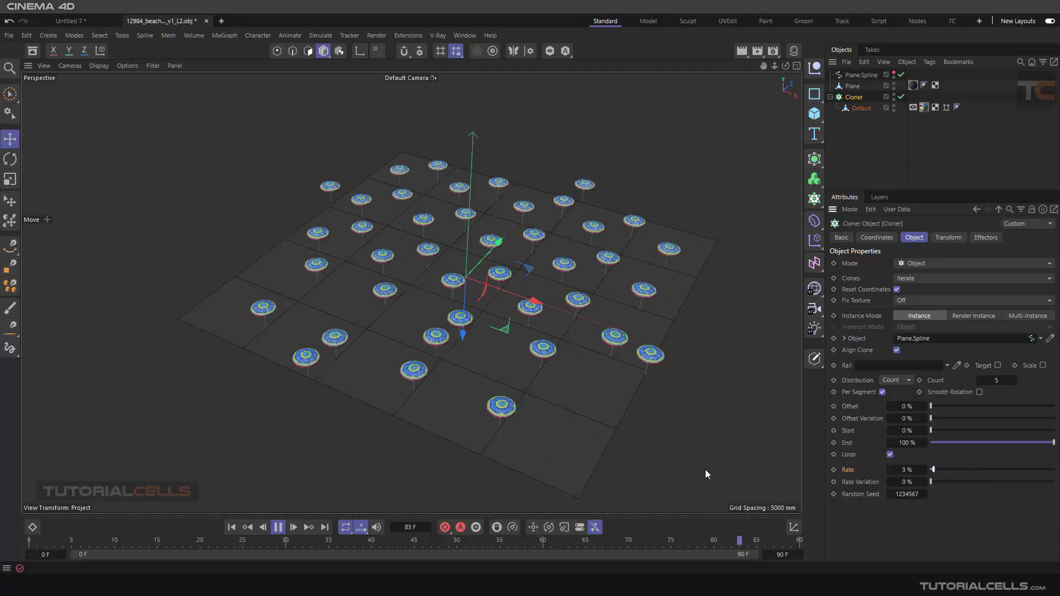
Extend the animation's end frame to 500
double_click(771, 554)
text(50)
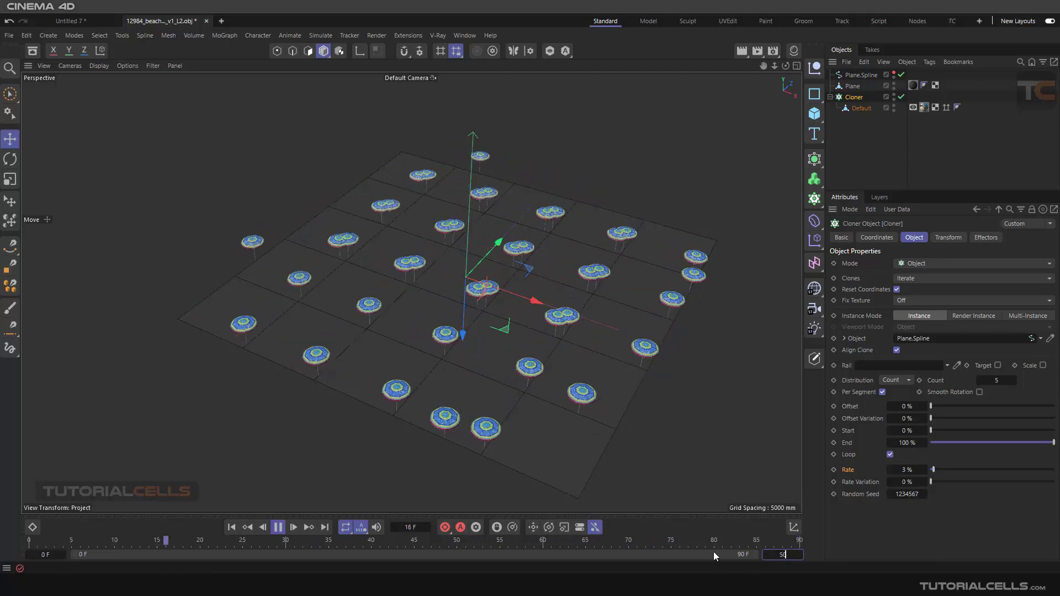
text(0)
key(Return)
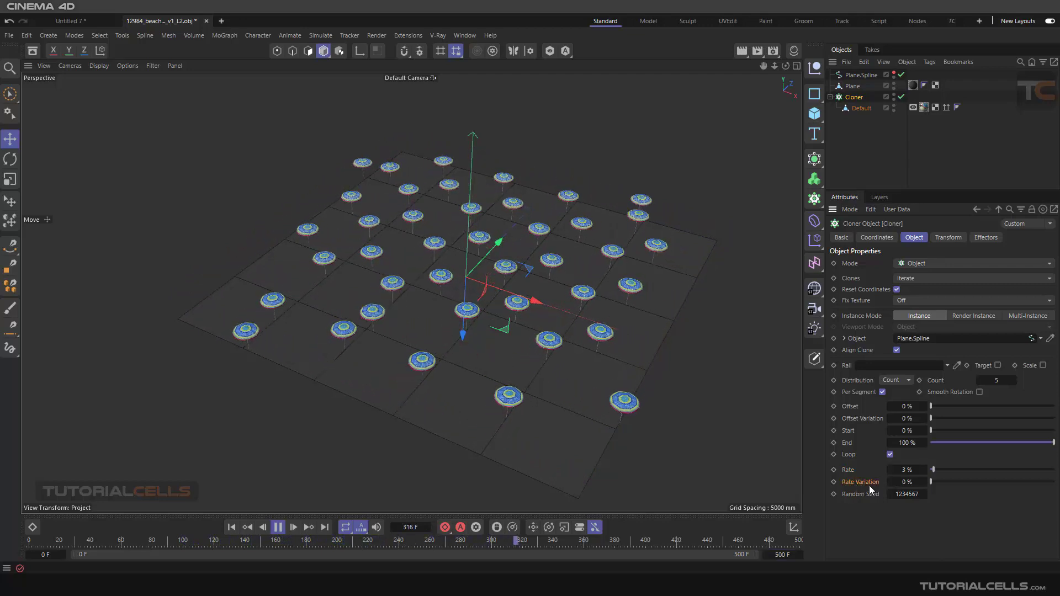
Set the Cloner's Rate Variation to 21% and change the Random Seed to 1234585
drag(929, 482, 955, 482)
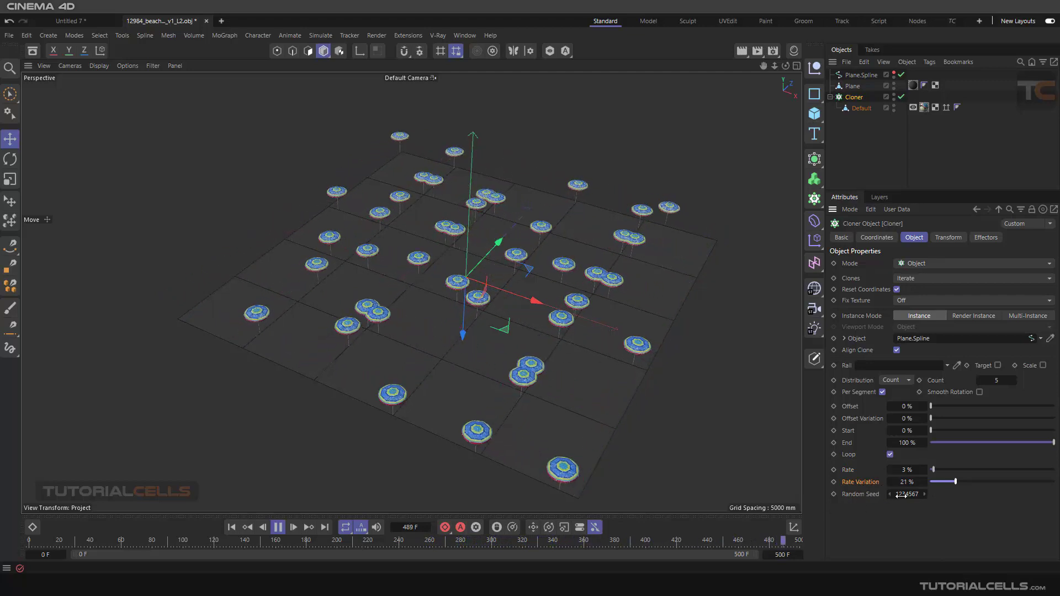
drag(901, 495, 911, 495)
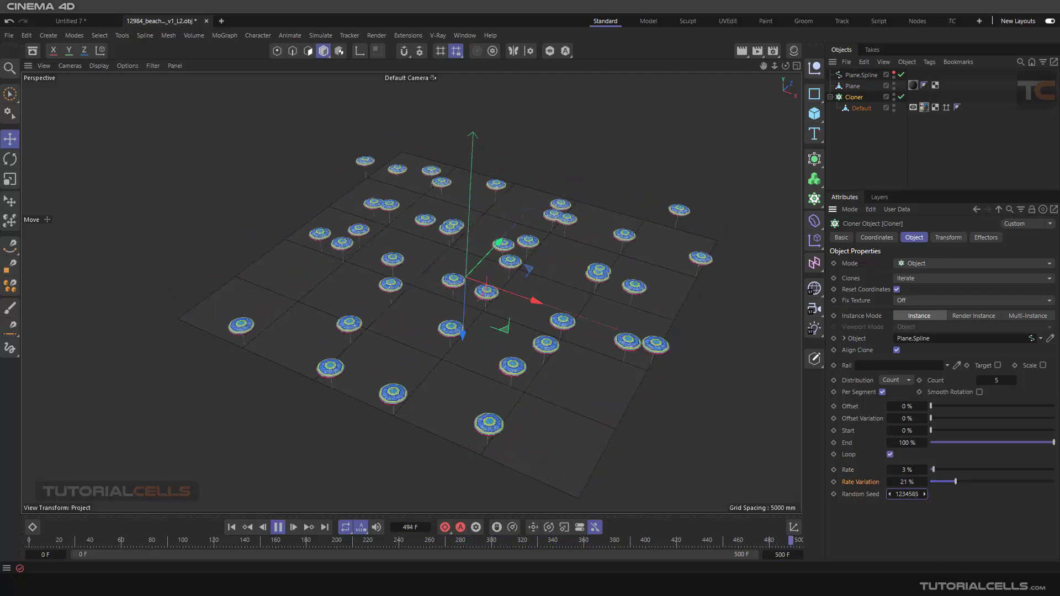
In Points mode, select an interior grid point of Plane.Spline and raise it slightly along the Y axis
click(857, 75)
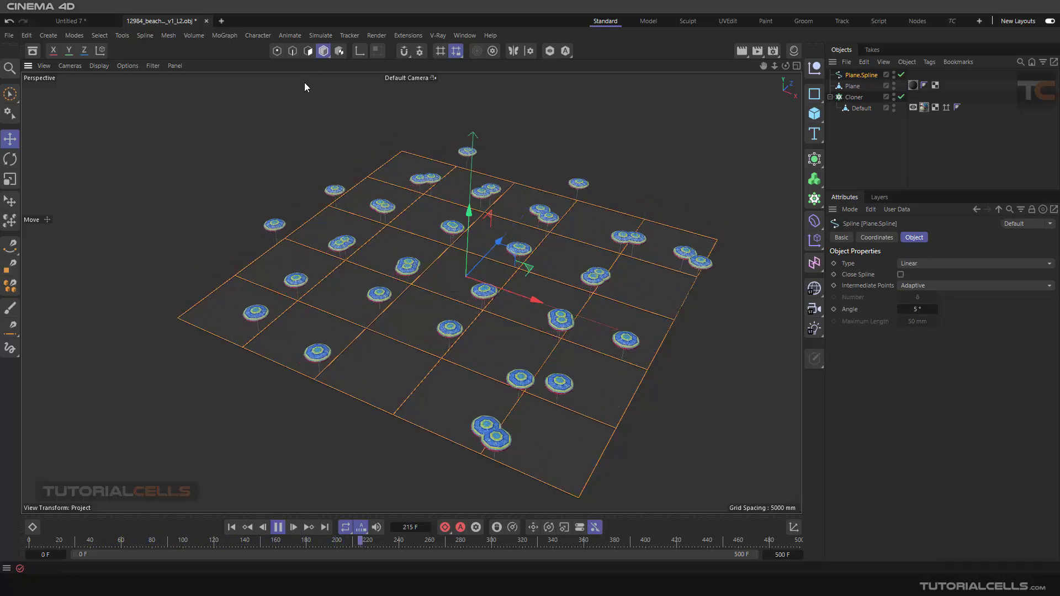
click(277, 52)
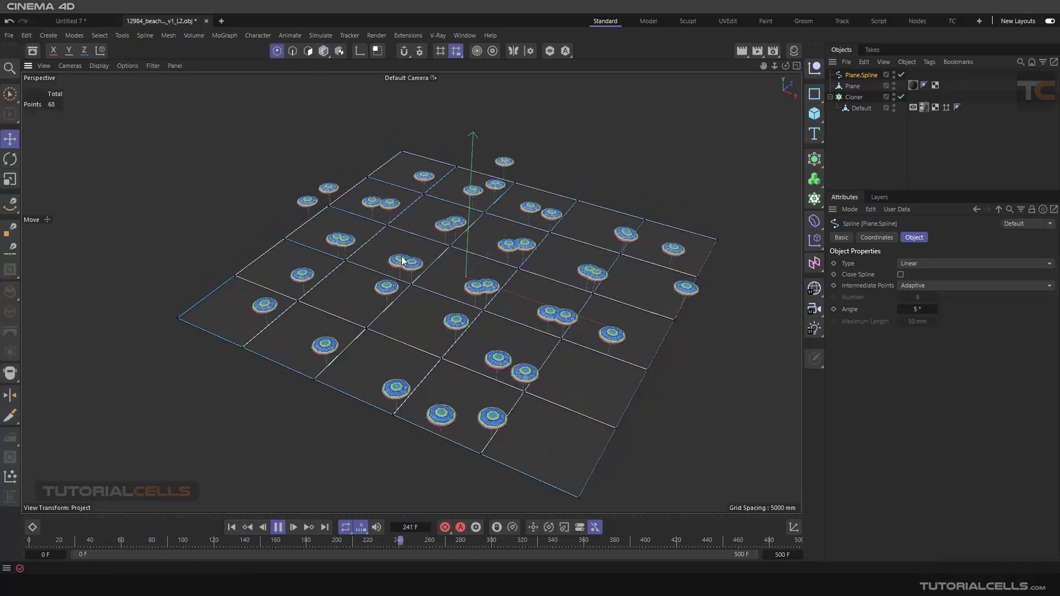
click(409, 287)
drag(410, 287, 445, 301)
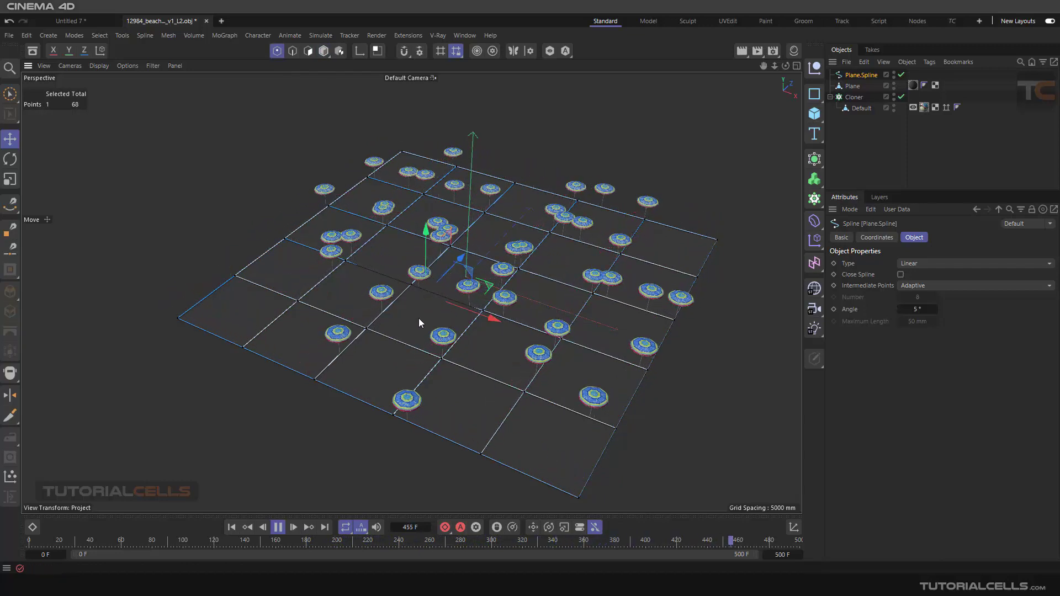
scroll(421, 293, up, 1)
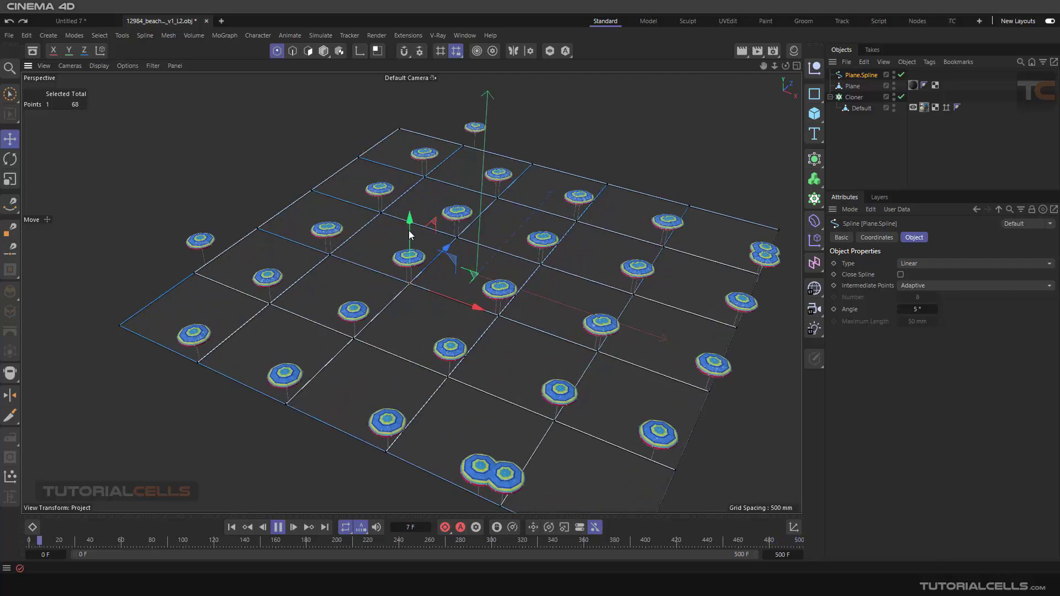
scroll(442, 334, up, 2)
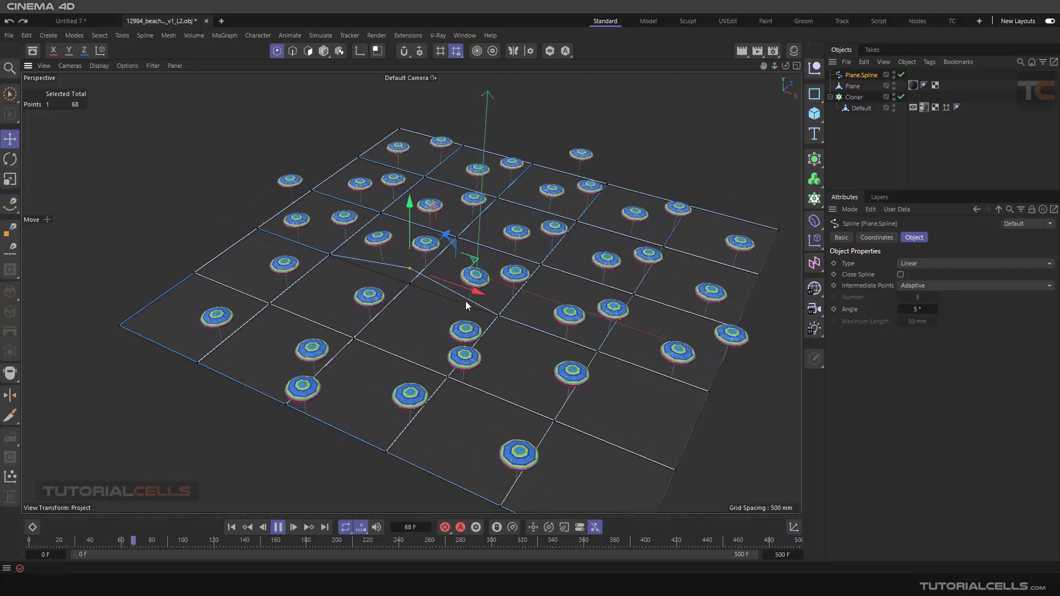
scroll(422, 283, up, 2)
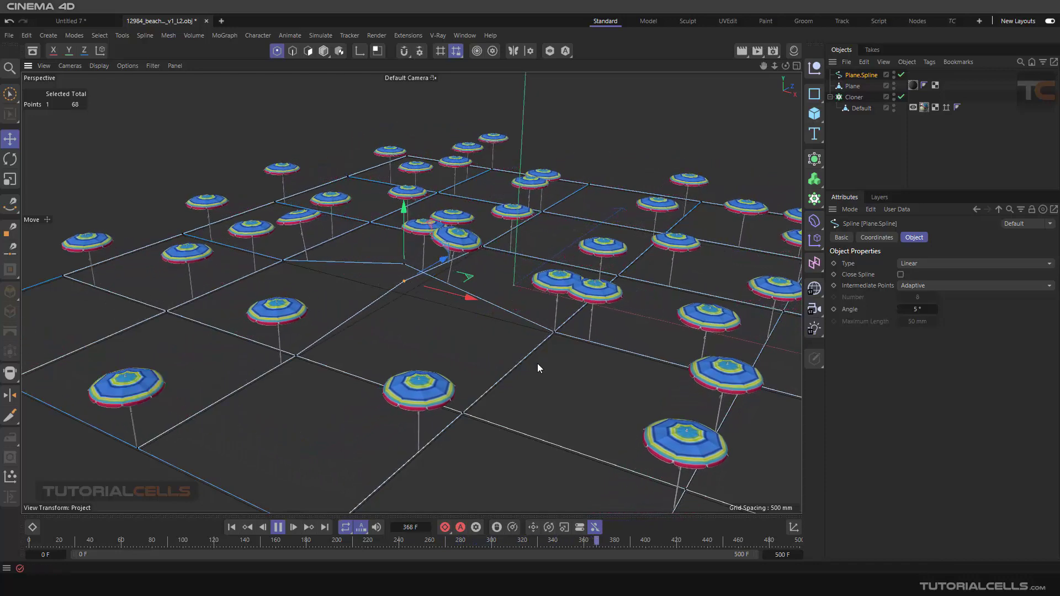
Raise a second interior point of Plane.Spline along the Y axis while the umbrella animation plays
scroll(539, 366, down, 3)
alt+drag(442, 349, 558, 296)
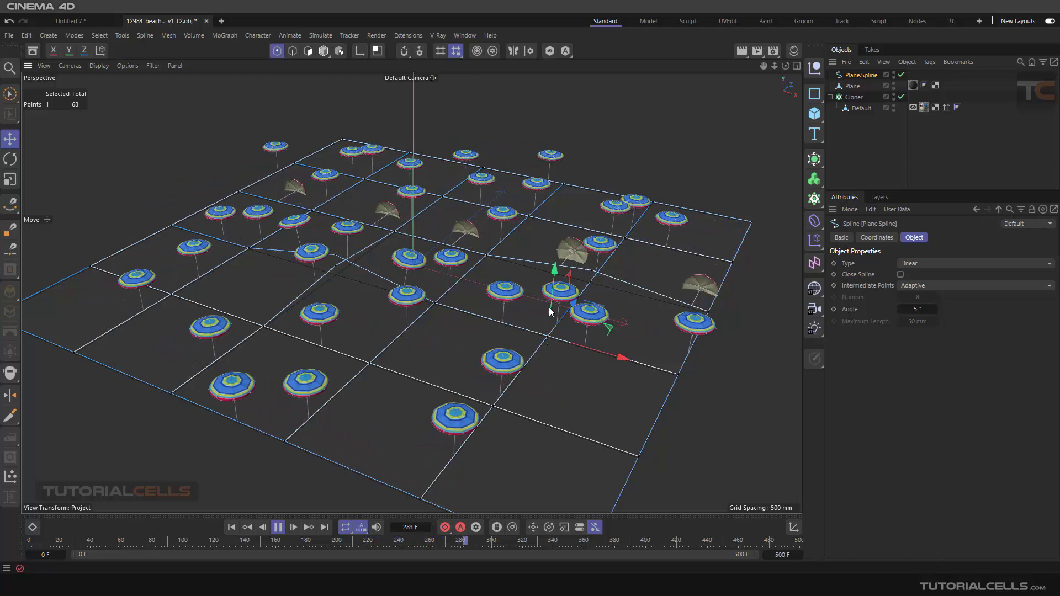
mouse_move(550, 261)
mouse_down()
mouse_move(560, 267)
mouse_move(550, 280)
mouse_up()
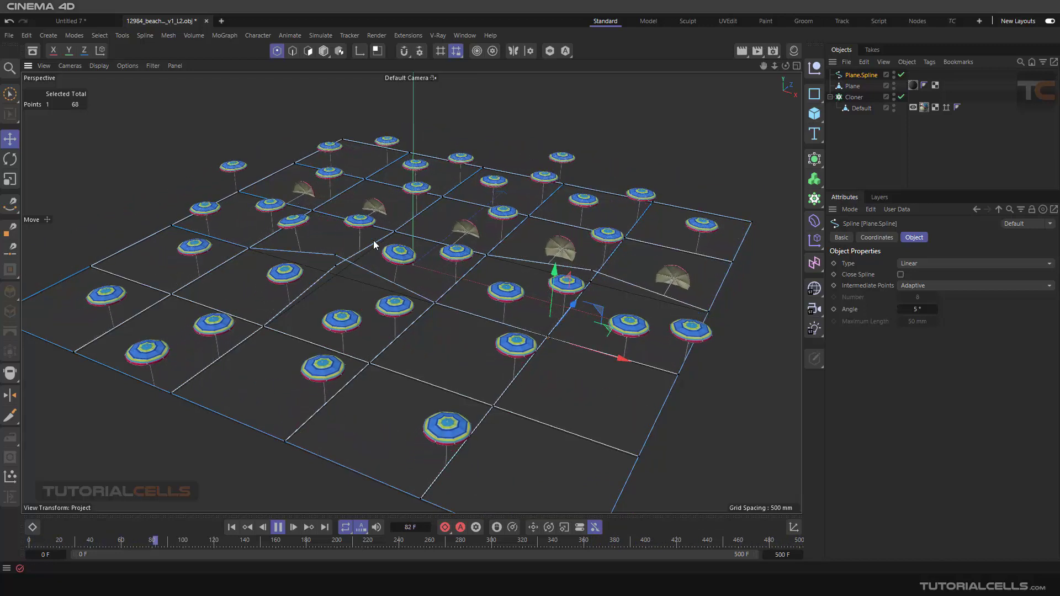
alt+drag(406, 298, 430, 326)
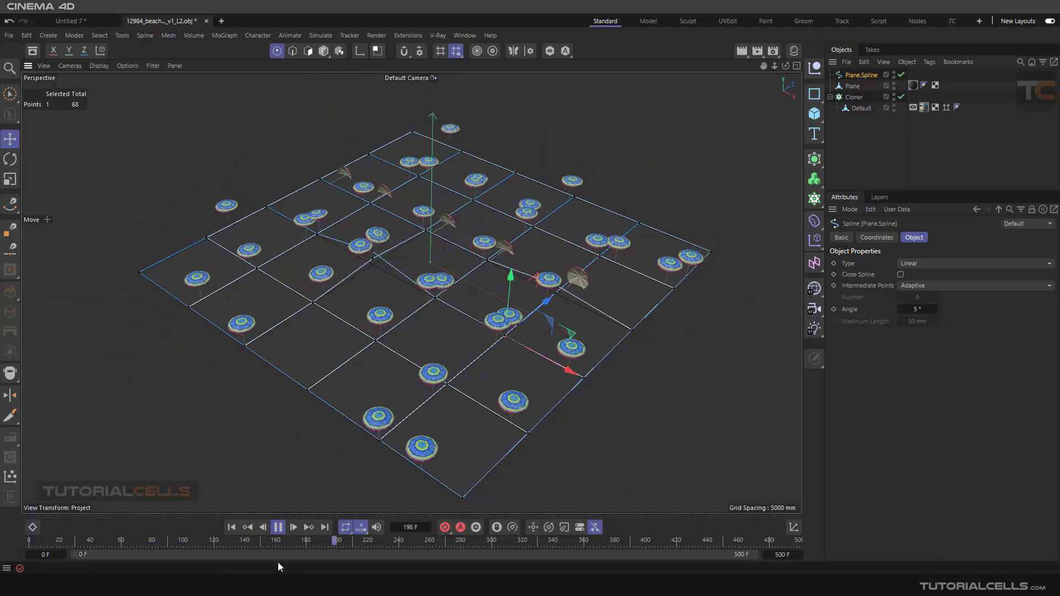
Stop the animation, rewind it to the first frame and select the Cloner
click(277, 527)
click(234, 531)
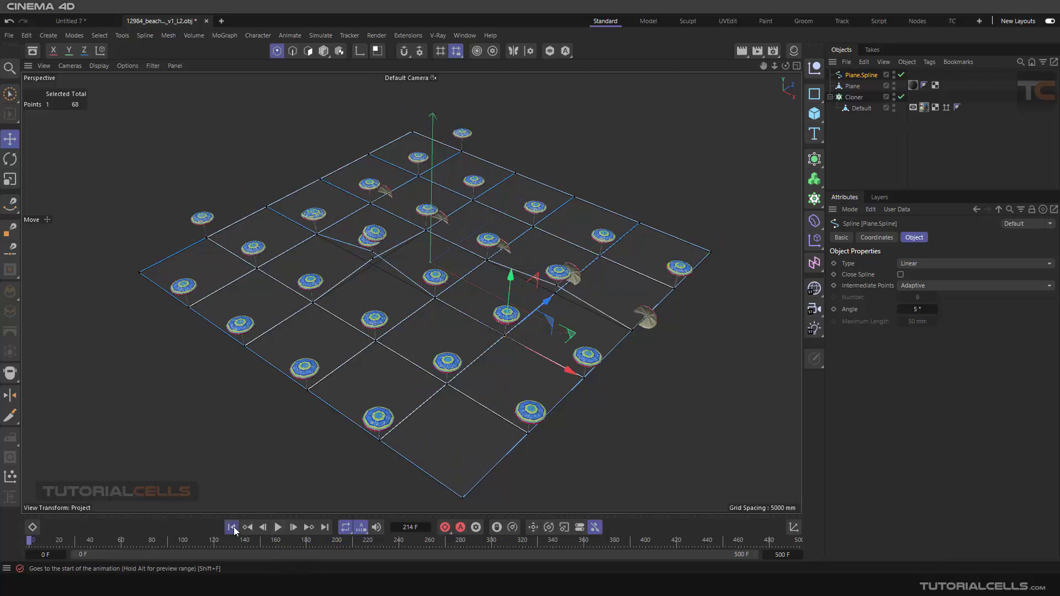
click(854, 97)
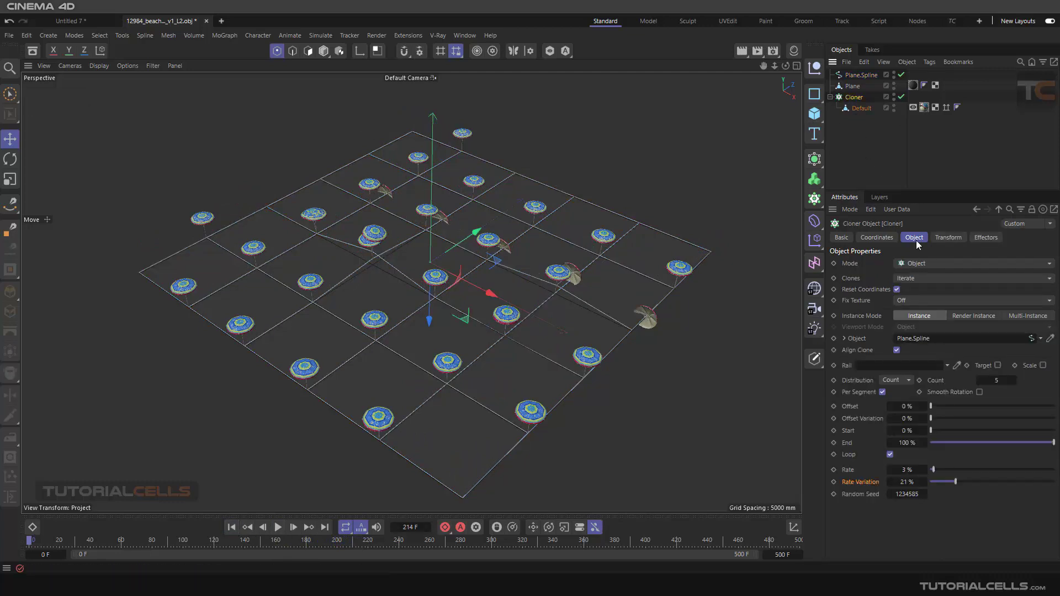